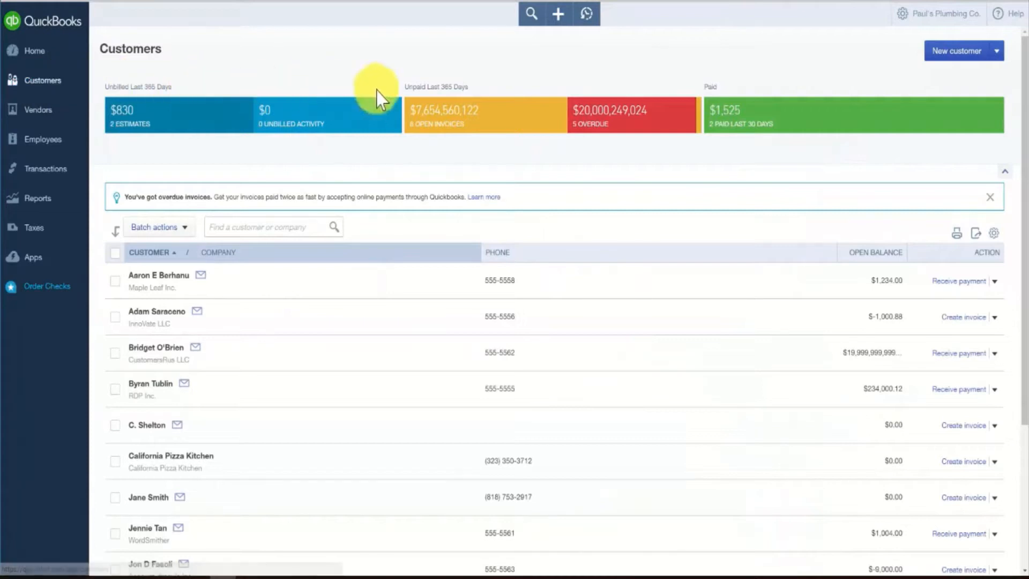
- Start a new customer record and fill in the customer's name, email, phone, mobile and billing address
click(969, 59)
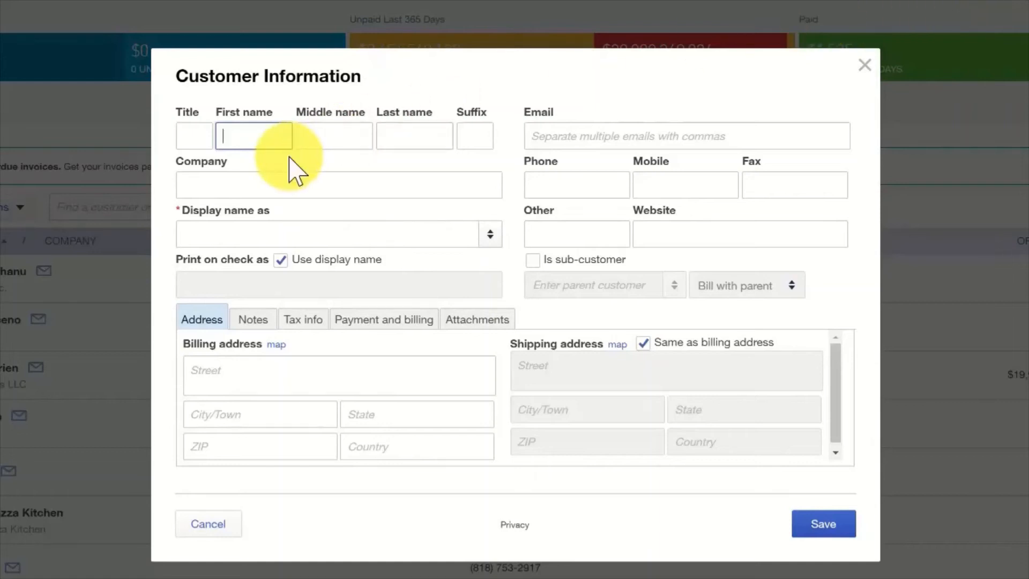
click(270, 141)
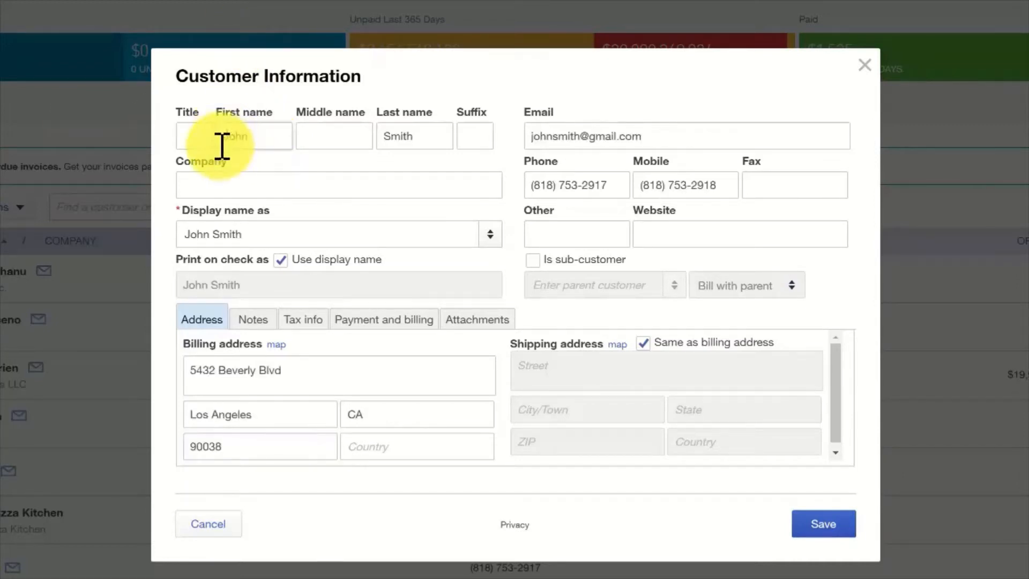
double_click(274, 138)
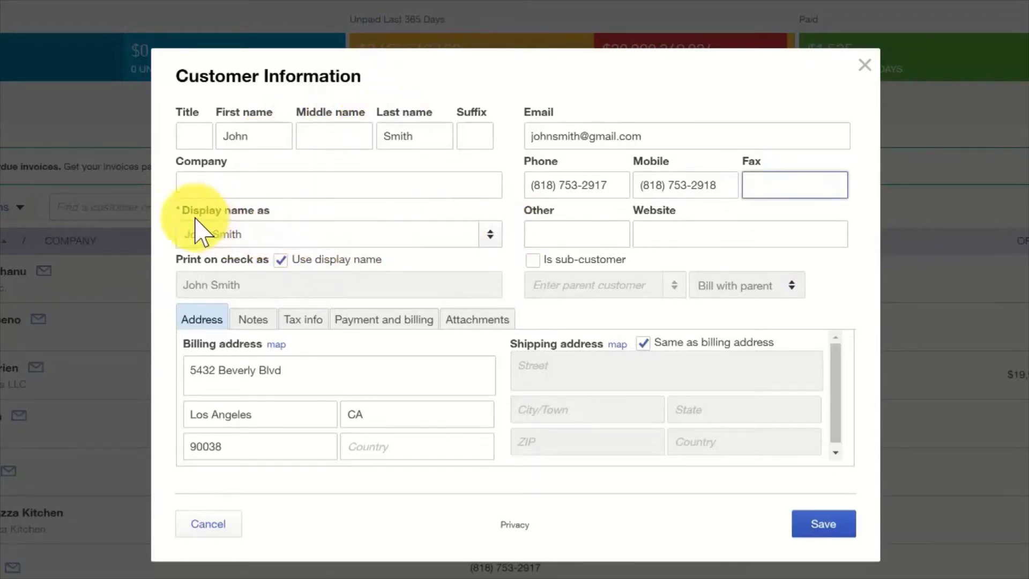
- Review the display name, first name, company, website and billing address fields of the new customer
click(259, 234)
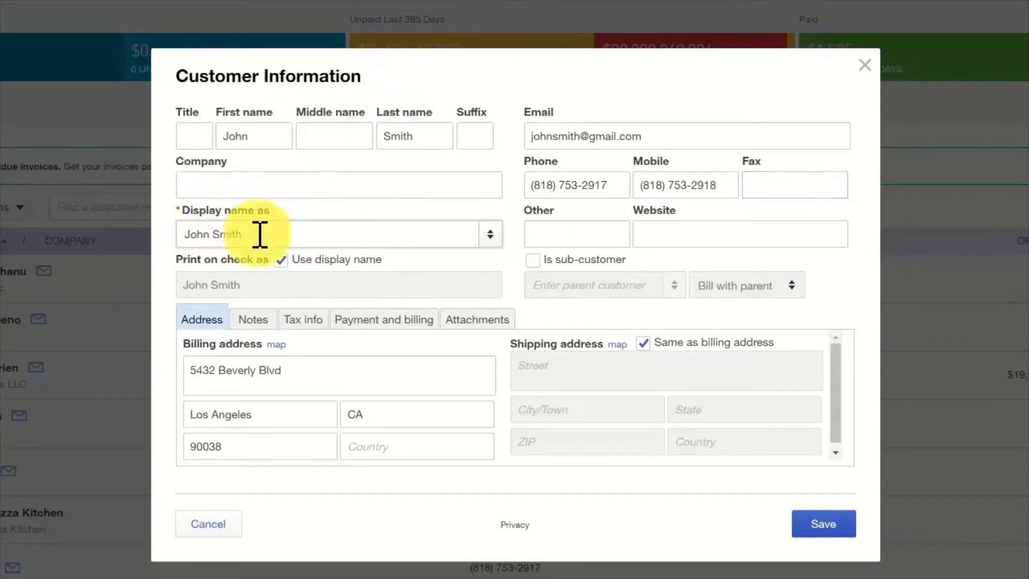
click(250, 136)
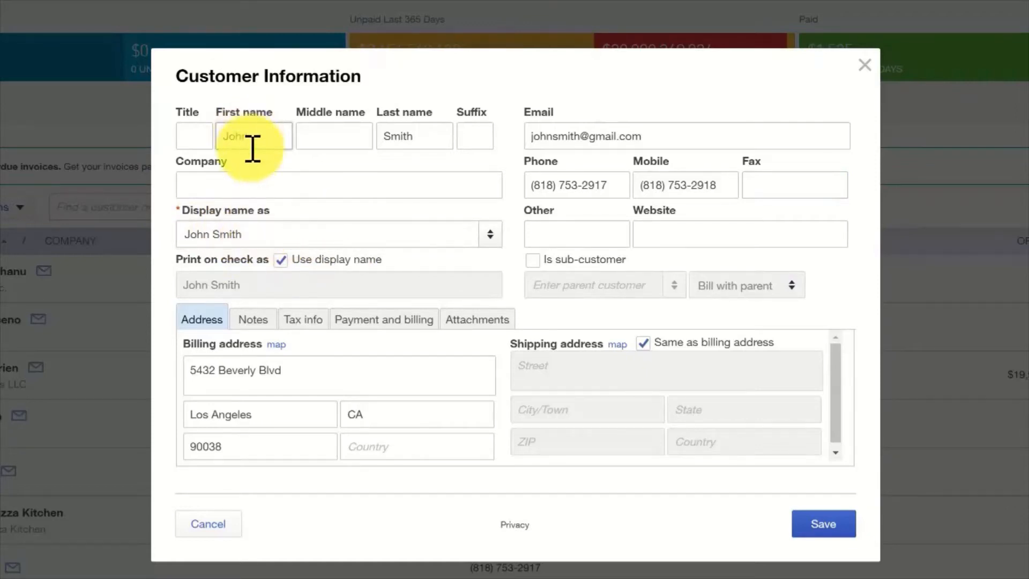
click(212, 185)
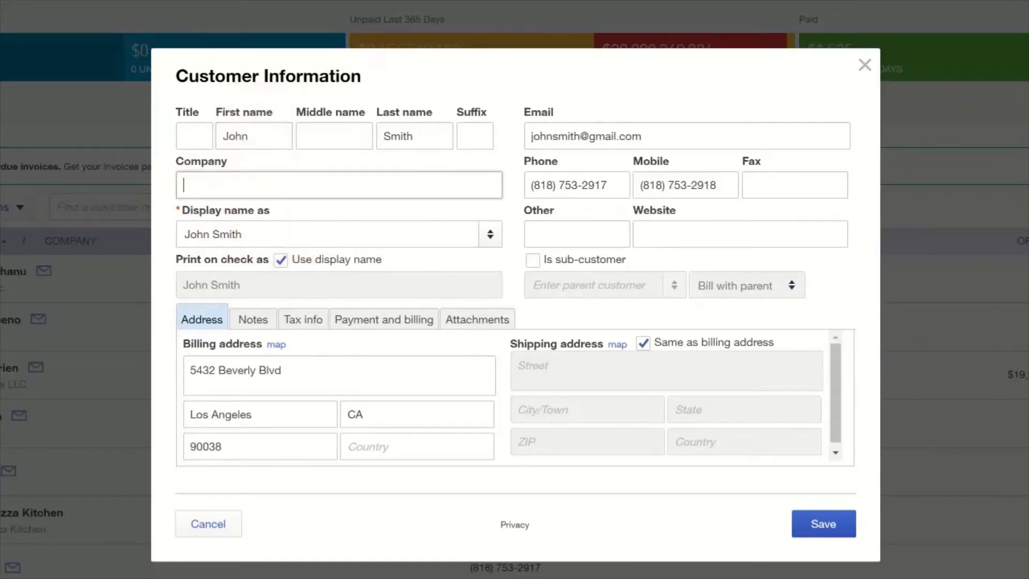
click(697, 234)
click(193, 321)
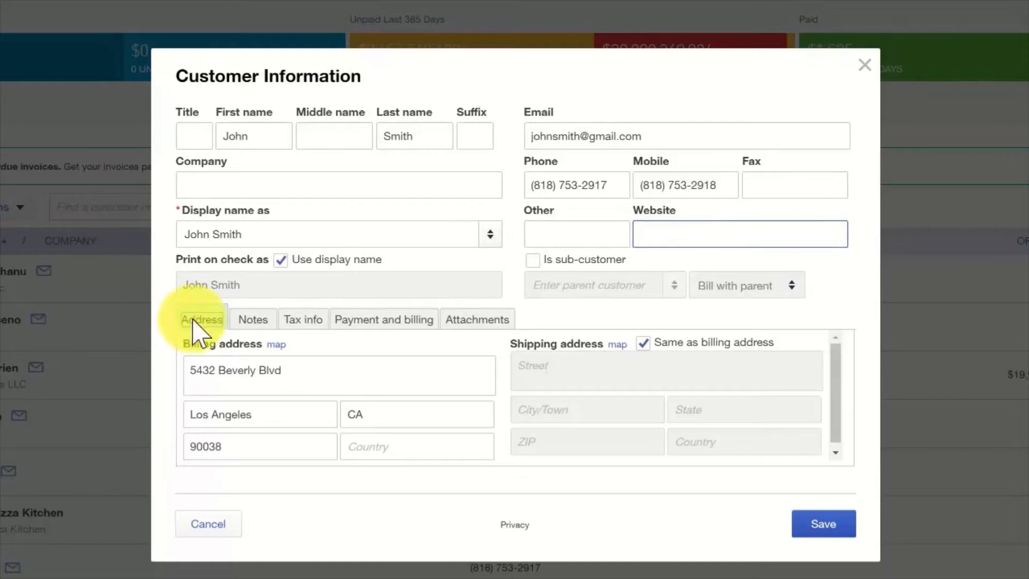
click(299, 372)
drag(303, 371, 185, 371)
key(Right)
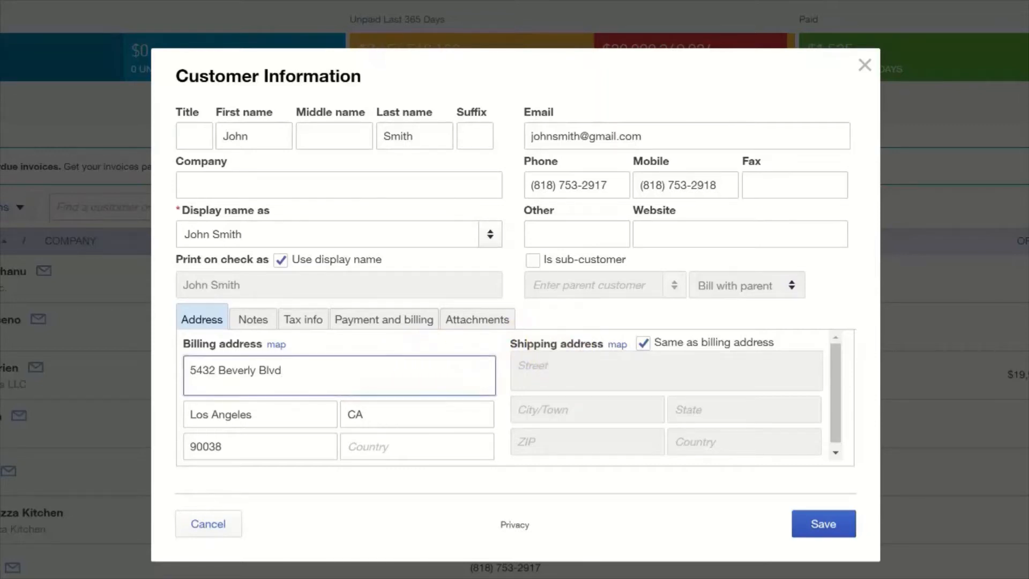
click(562, 346)
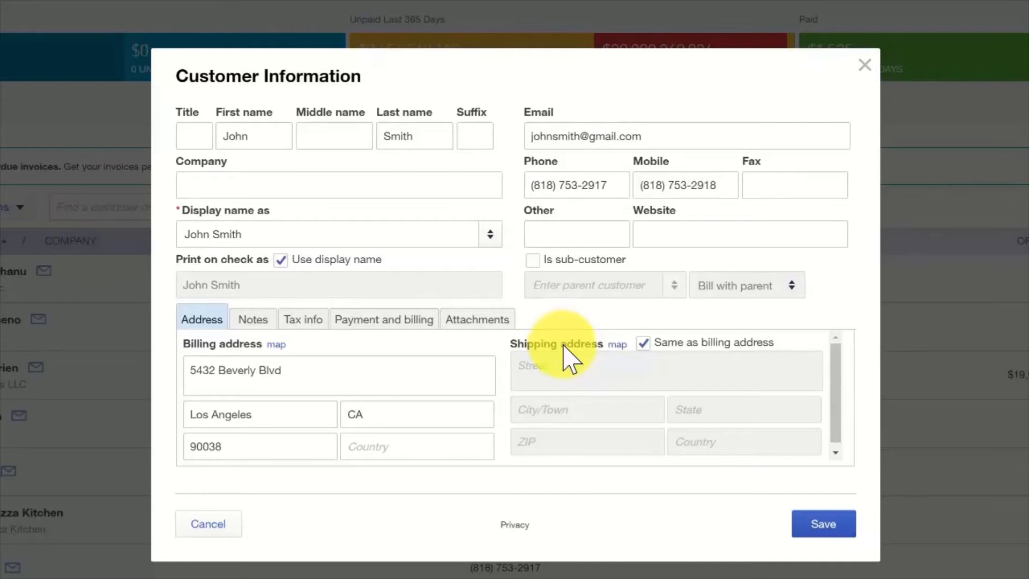
click(643, 344)
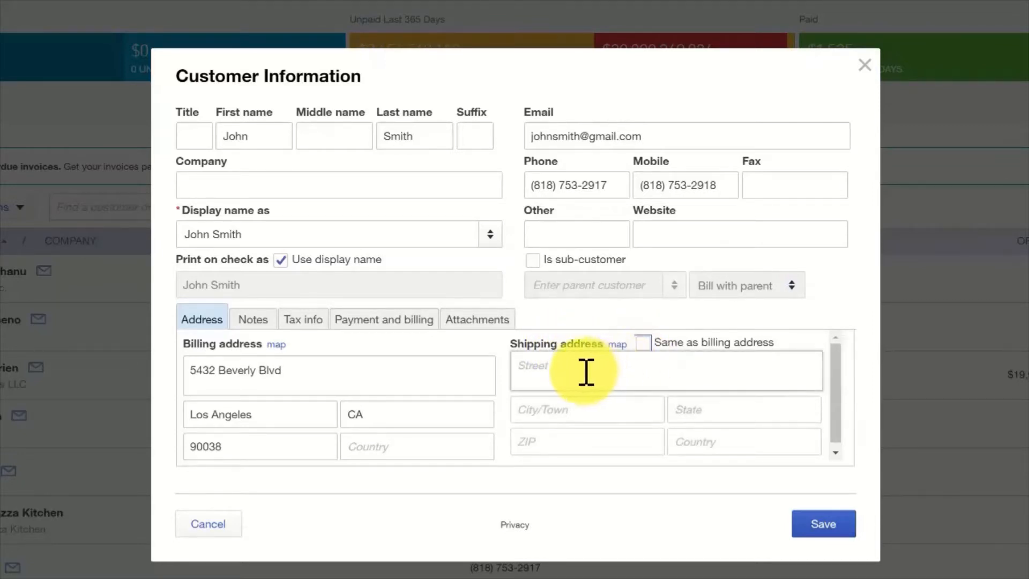
click(568, 371)
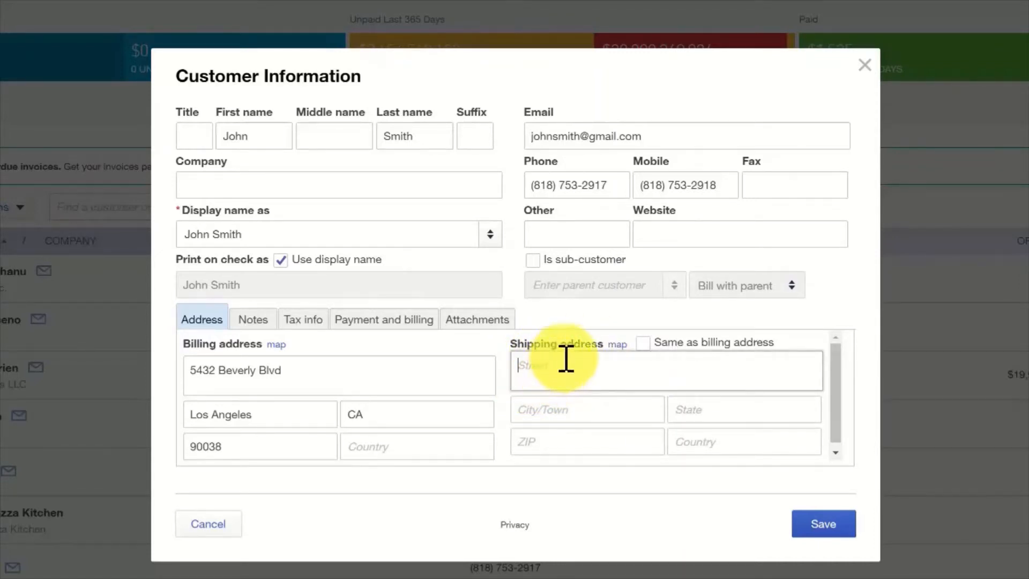
click(644, 344)
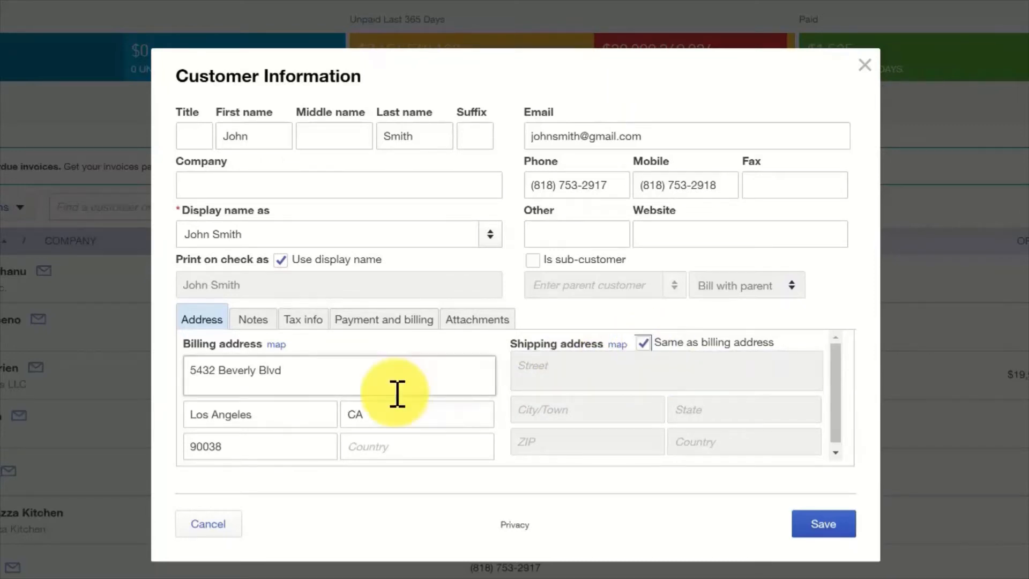
- Set the new customer's preferred payment method to Check
click(404, 337)
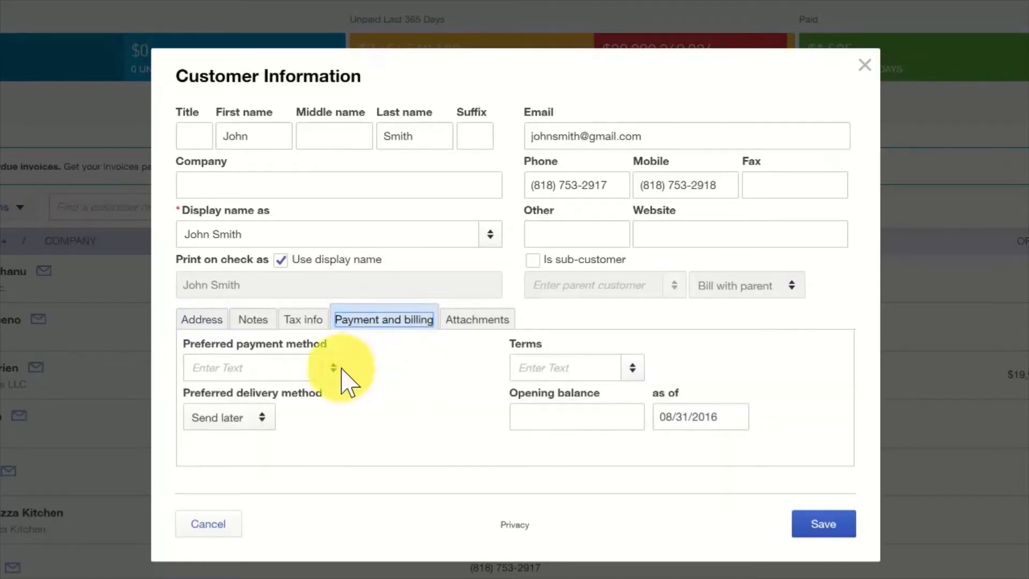
click(275, 366)
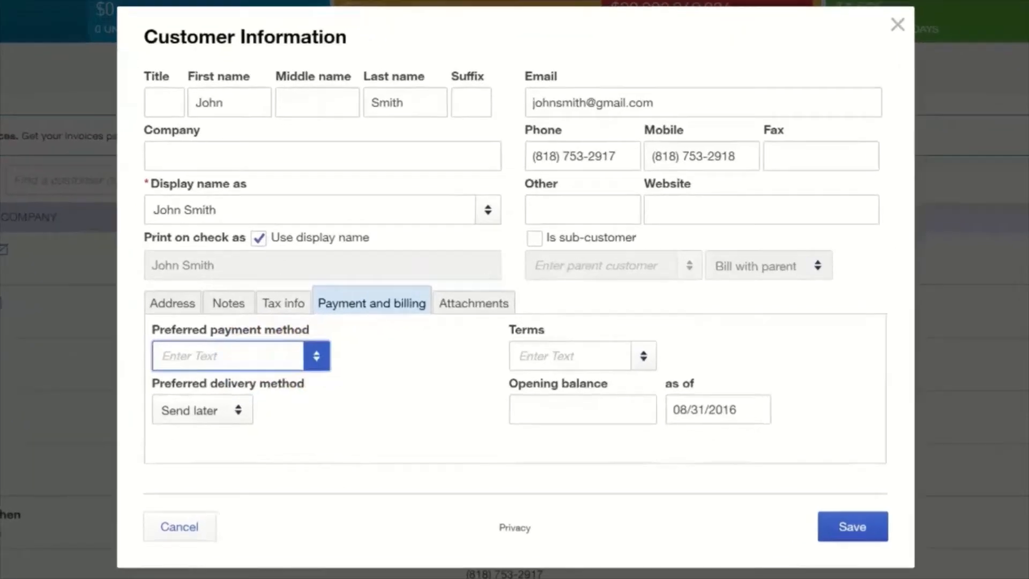
click(317, 356)
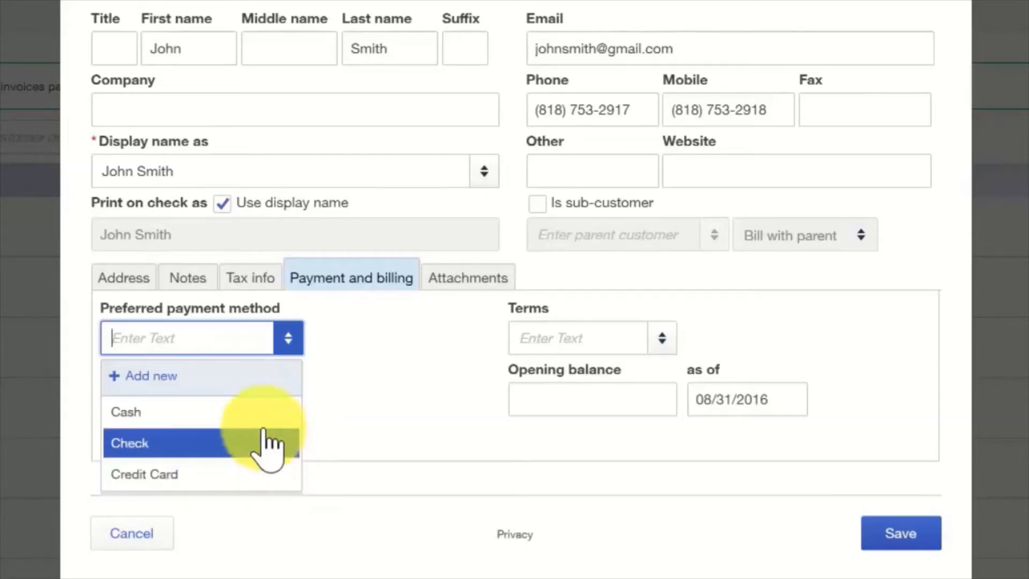
click(260, 445)
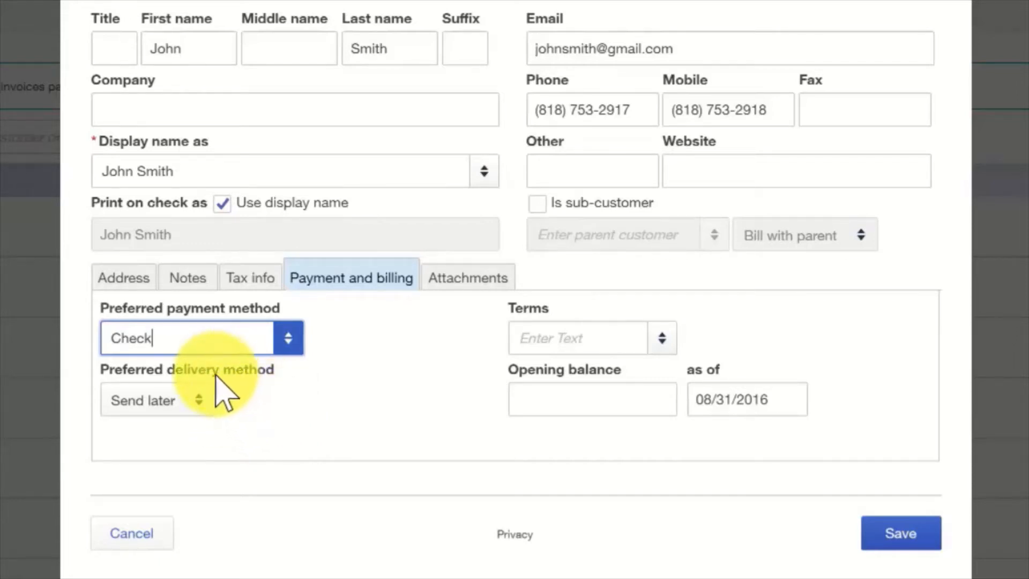
- Set the new customer's preferred delivery method to Print later
click(201, 403)
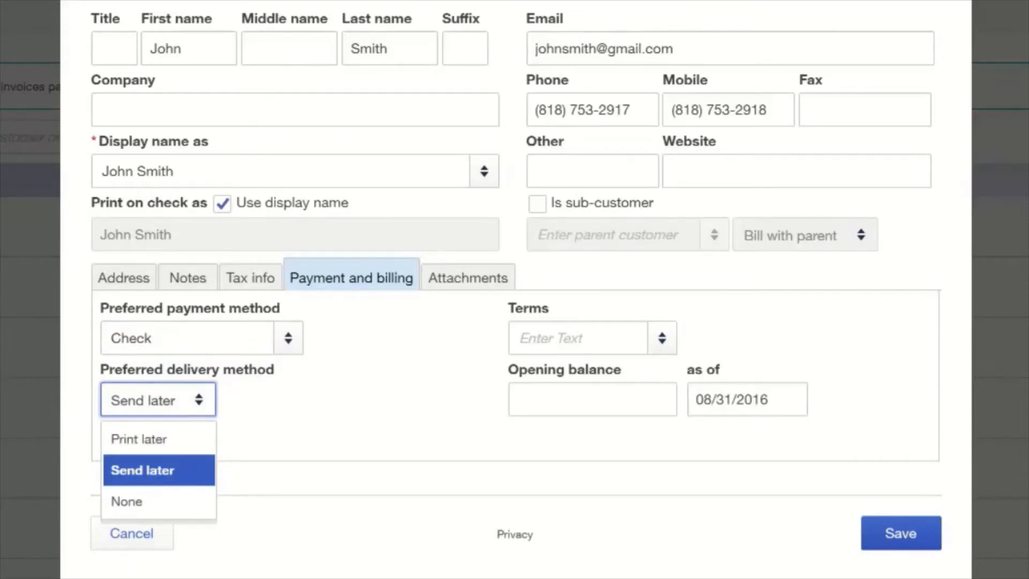
click(190, 472)
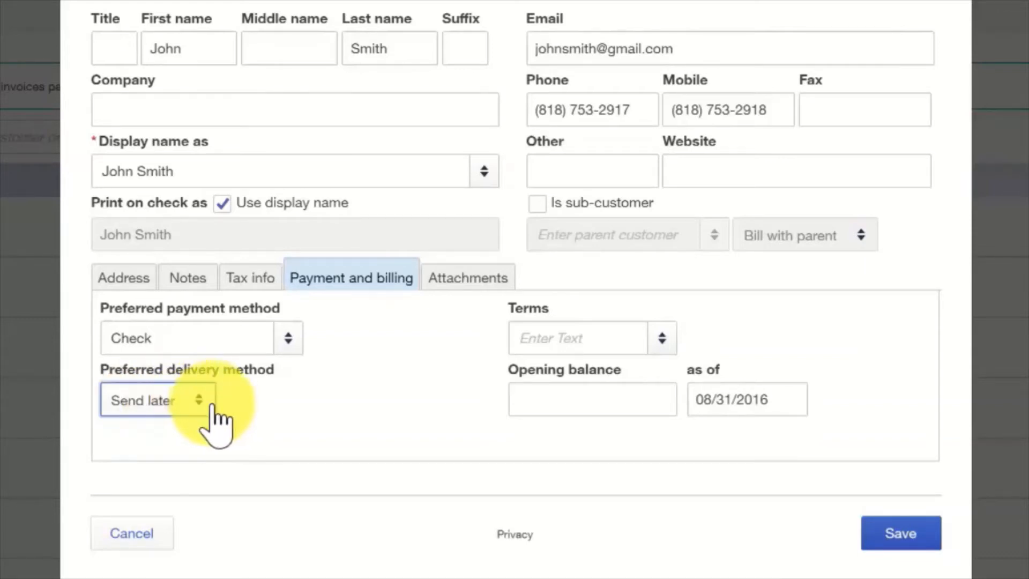
click(198, 404)
click(140, 438)
- Set the new customer's payment terms to Net 30, leaving the opening balance empty
click(649, 340)
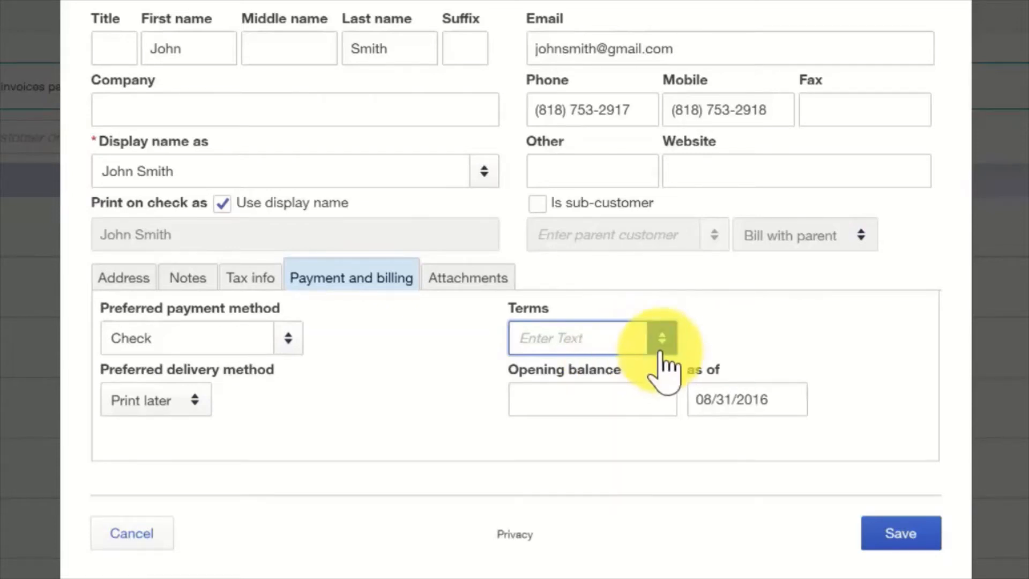
click(661, 347)
click(552, 474)
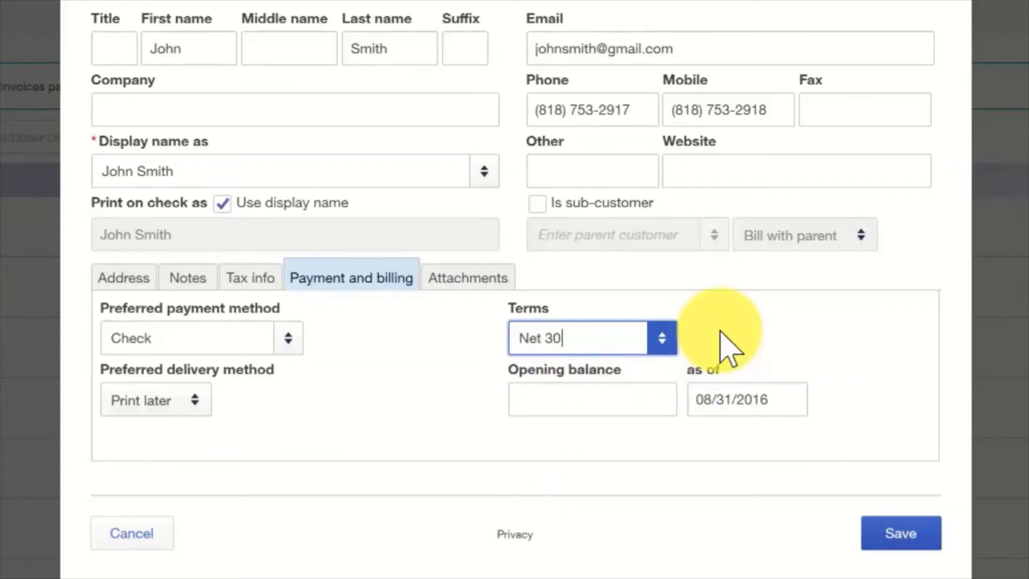
click(624, 402)
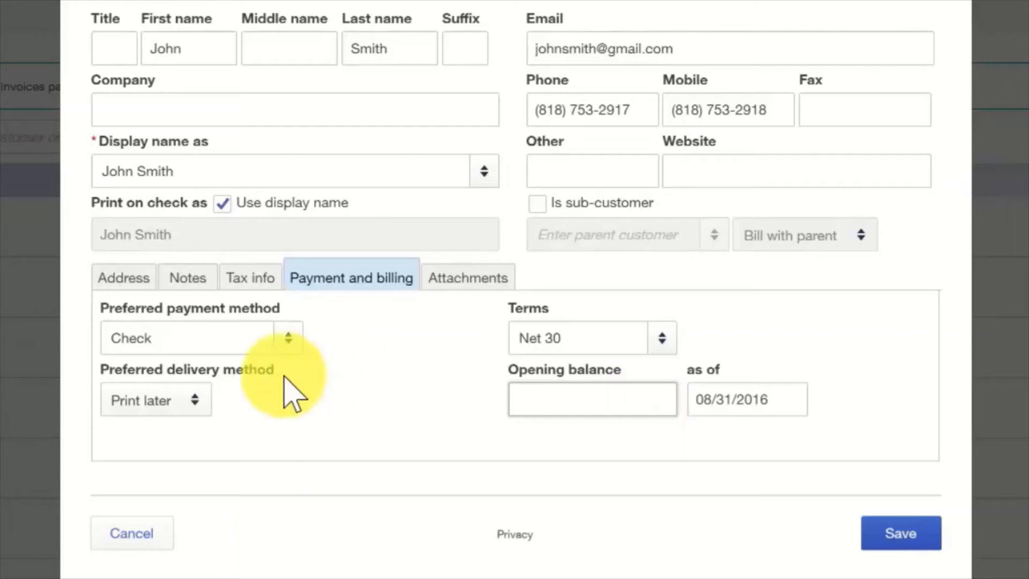
- Look through the customer's notes, tax info and attachments, and save the new customer record
click(188, 278)
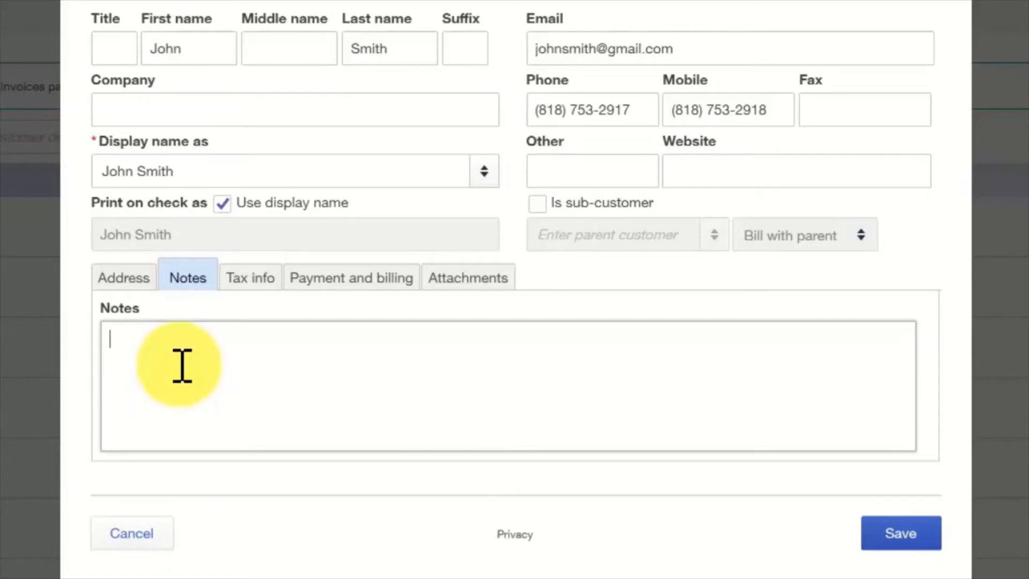
click(254, 279)
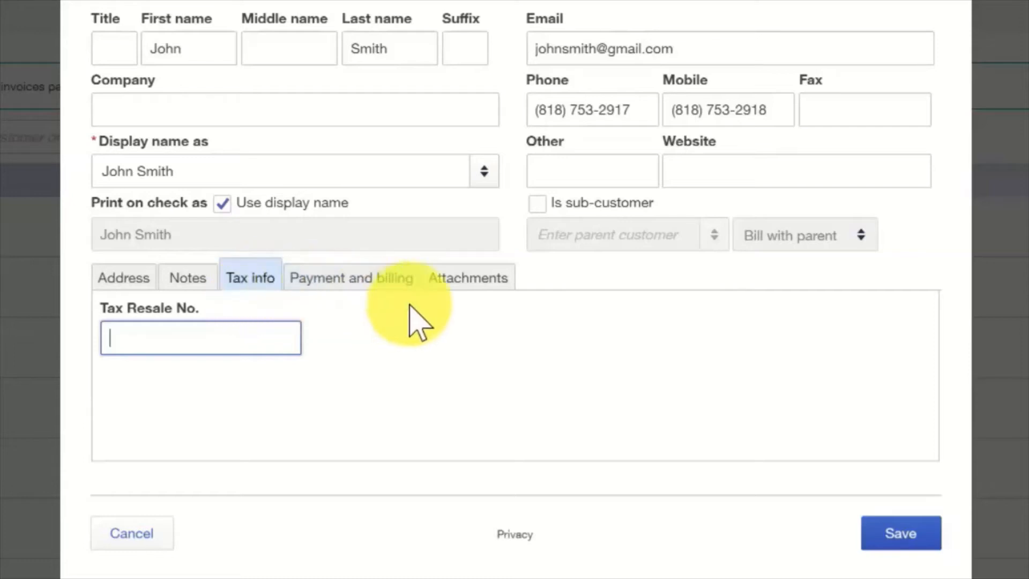
click(480, 290)
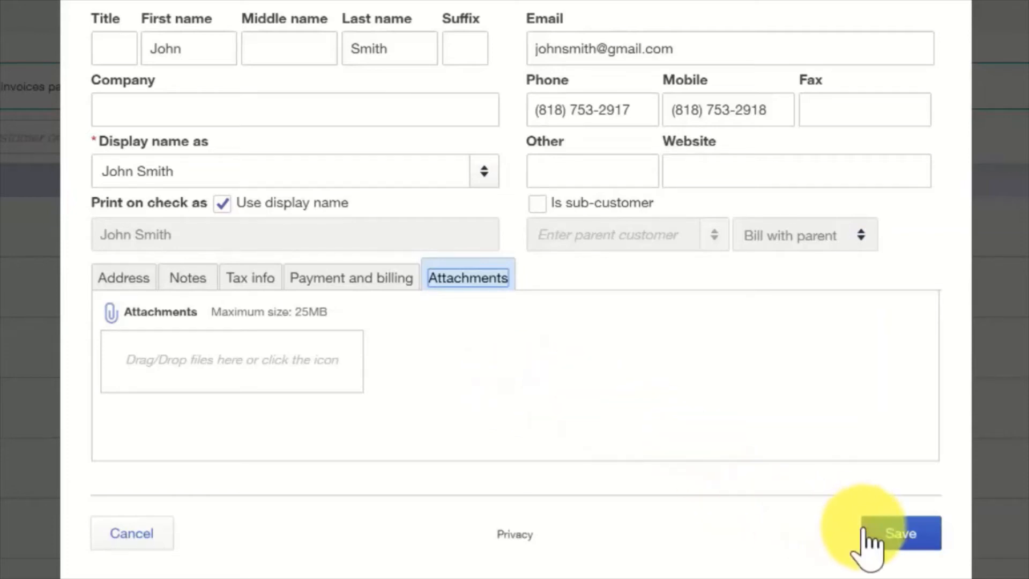
click(886, 541)
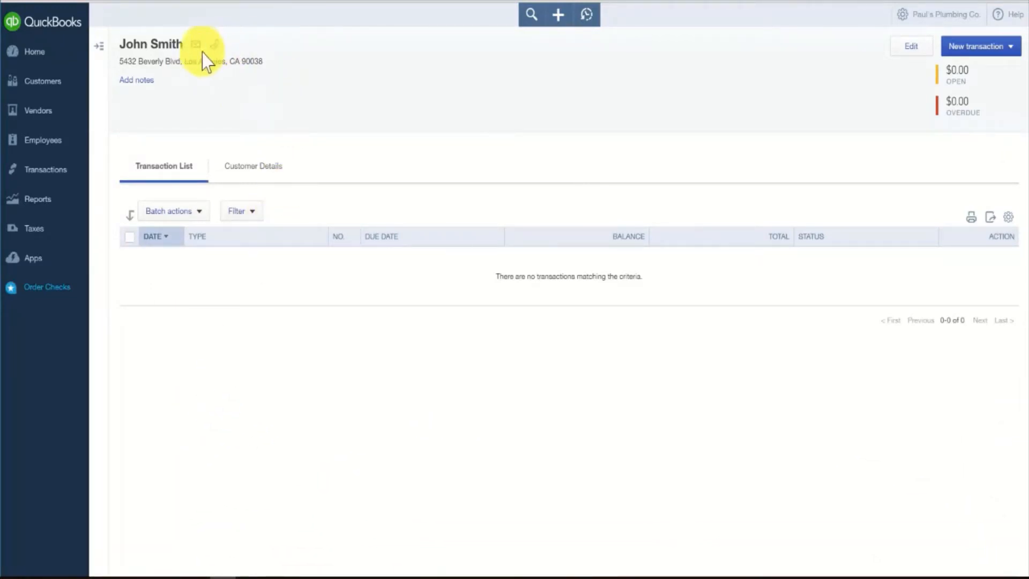
- Find the newly added customer in the customer list and view the record's editable details, closing them without changes
click(41, 82)
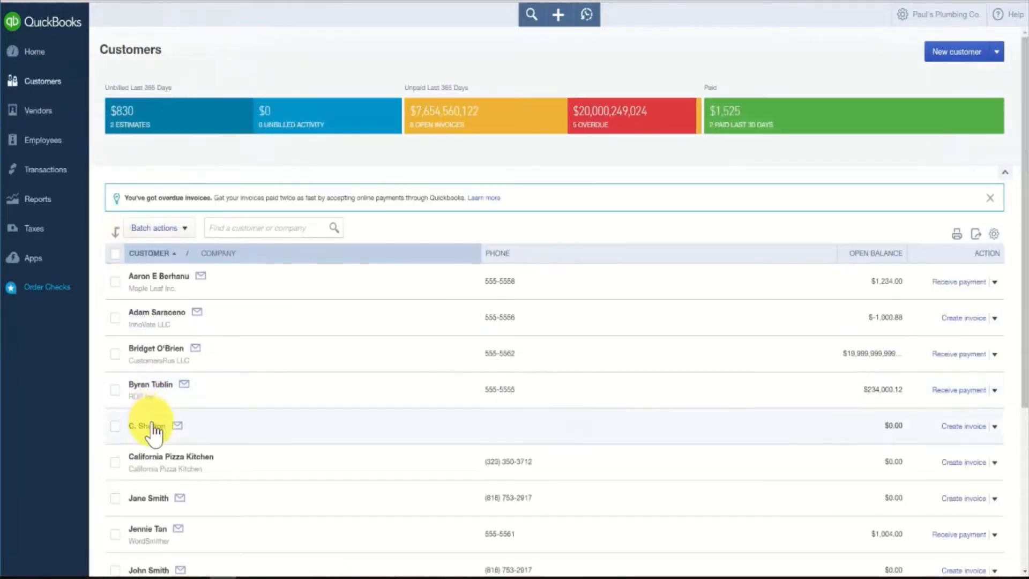
scroll(153, 436, down, 3)
scroll(160, 437, down, 2)
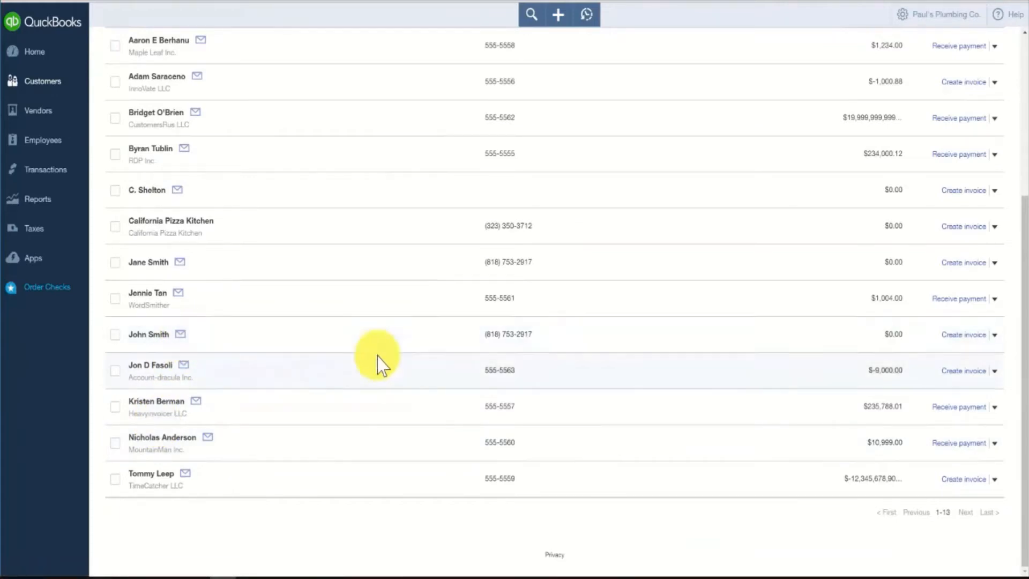
click(150, 336)
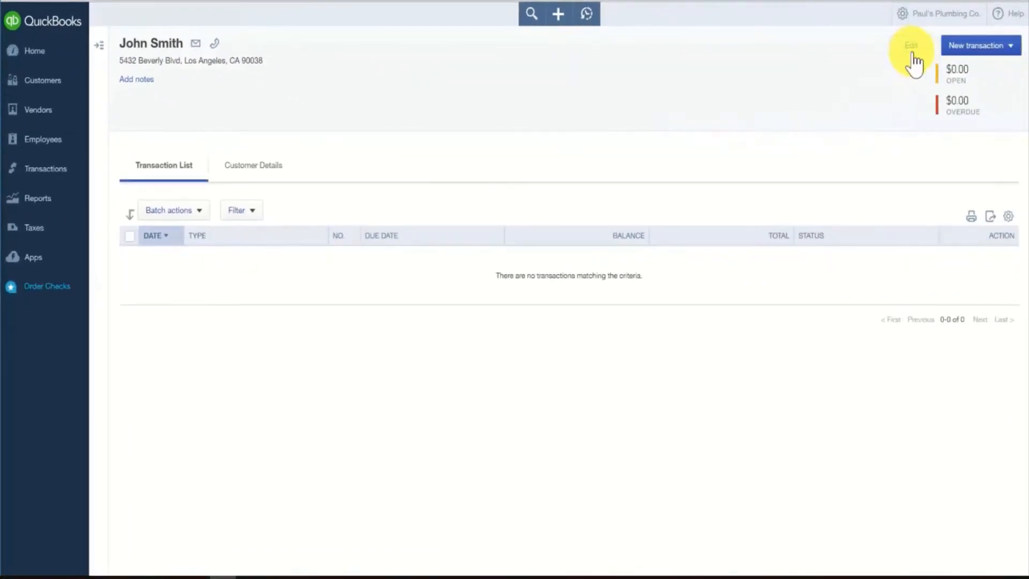
click(912, 48)
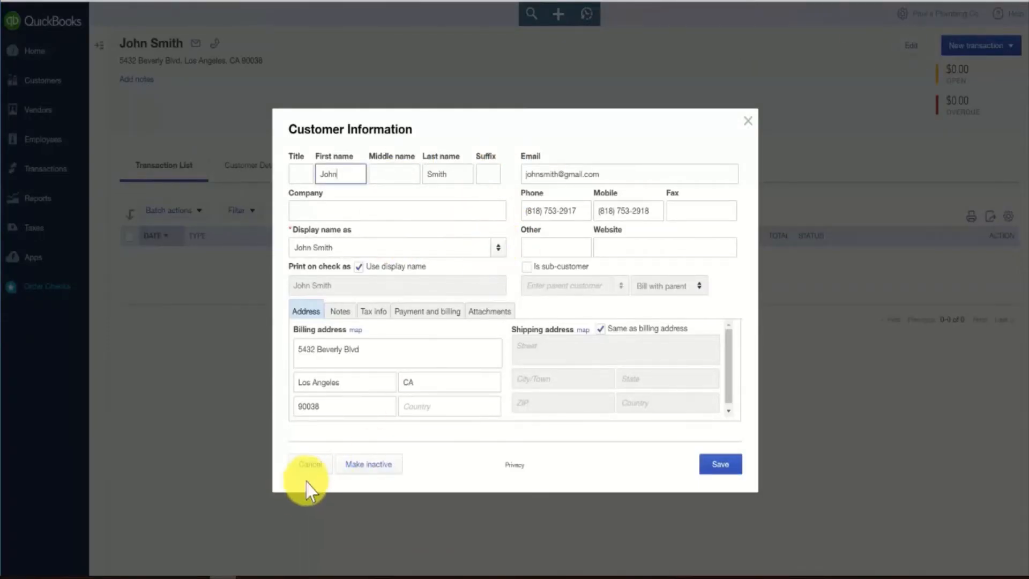
click(311, 464)
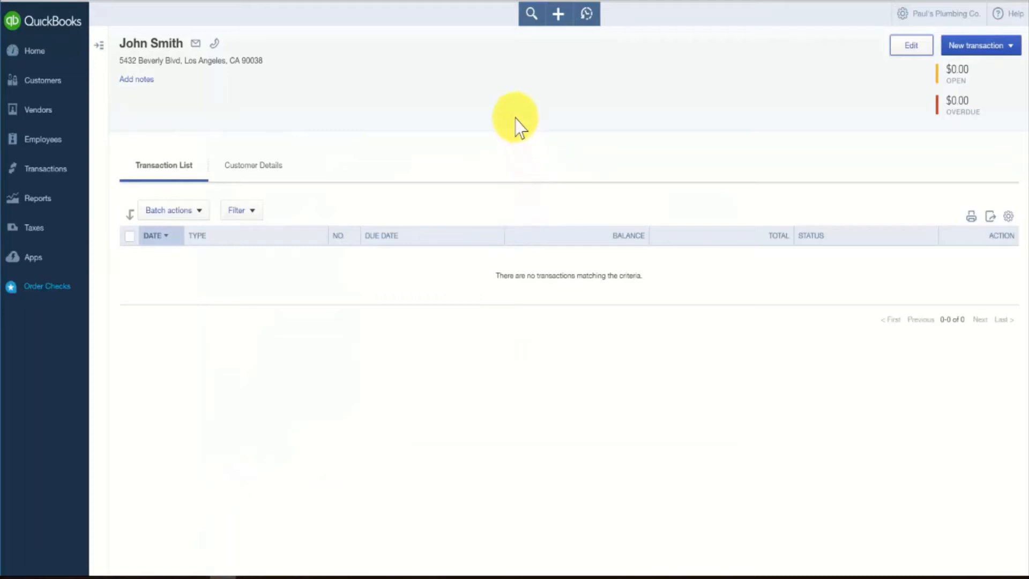
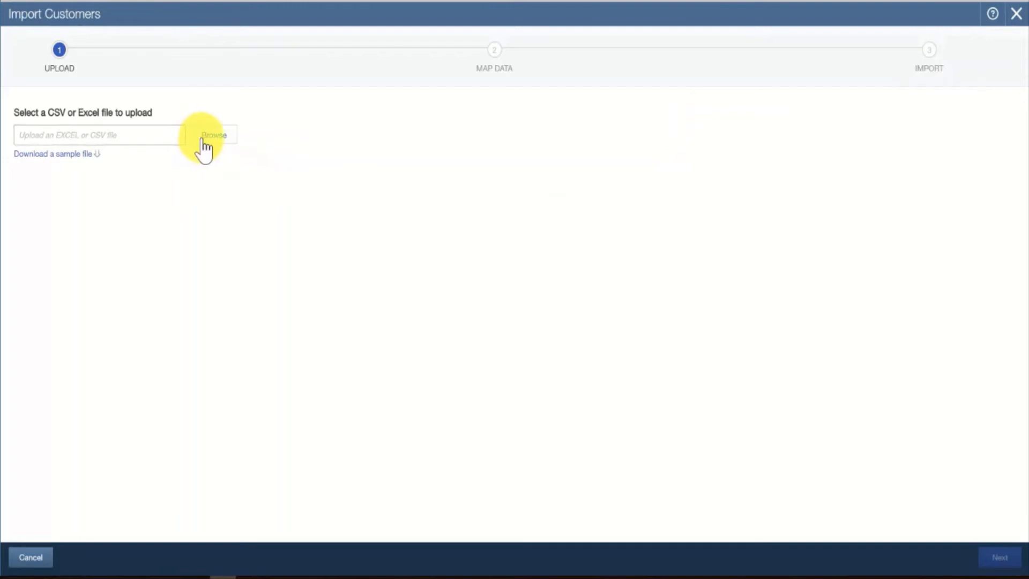
- Choose the file Customer_Sample_File2.xls as the source for the customer import
click(204, 140)
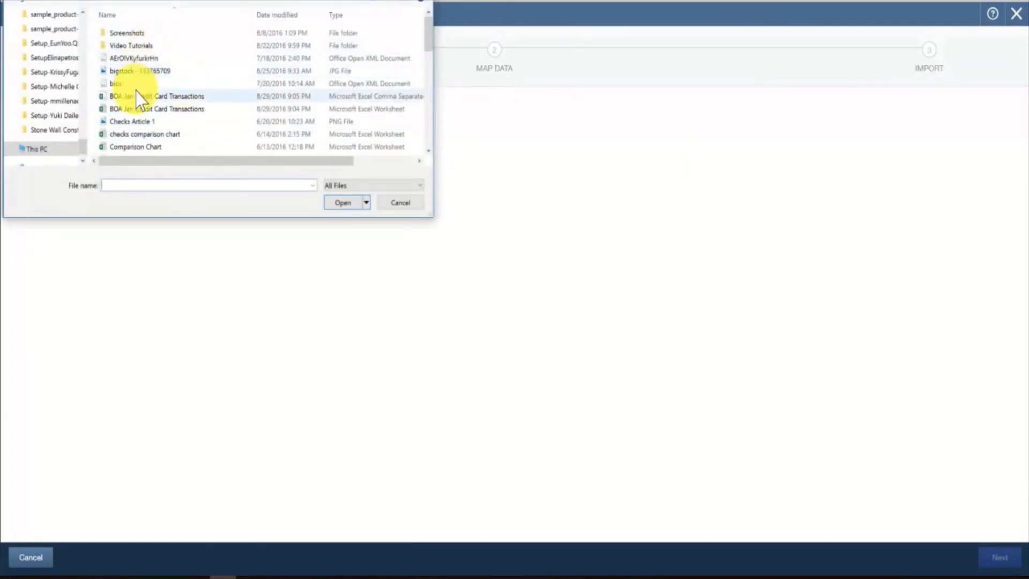
click(429, 150)
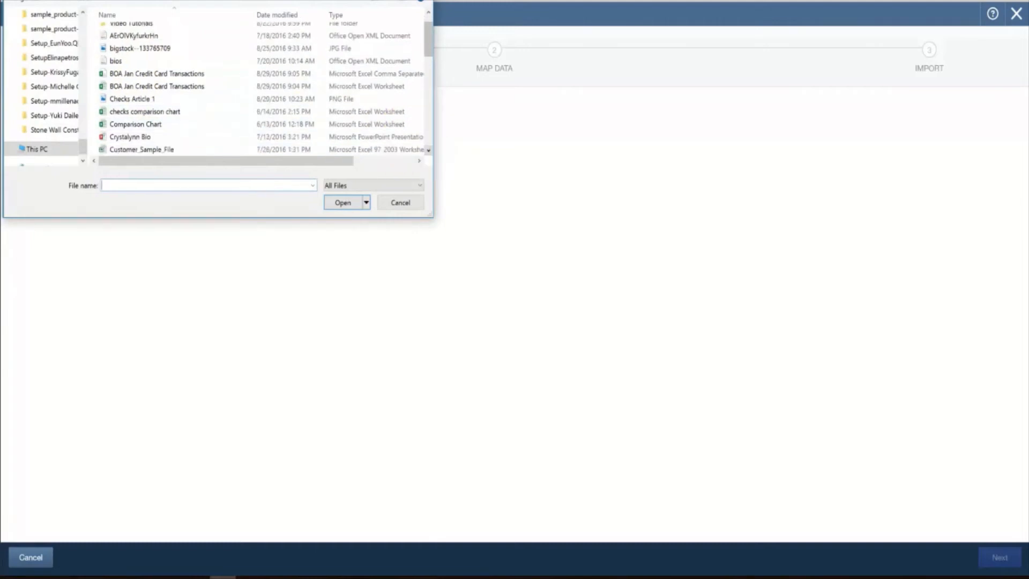
click(170, 137)
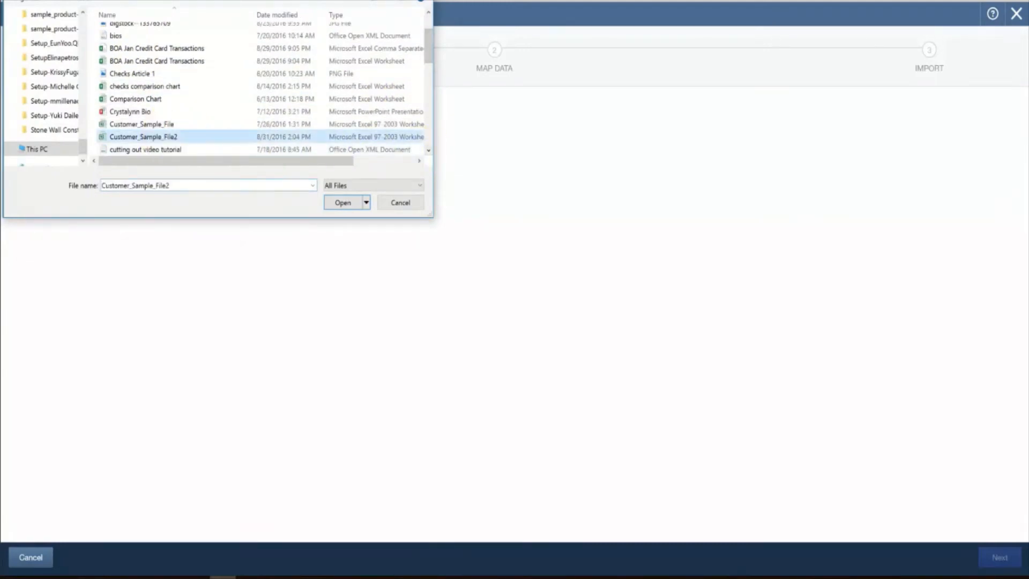
click(339, 203)
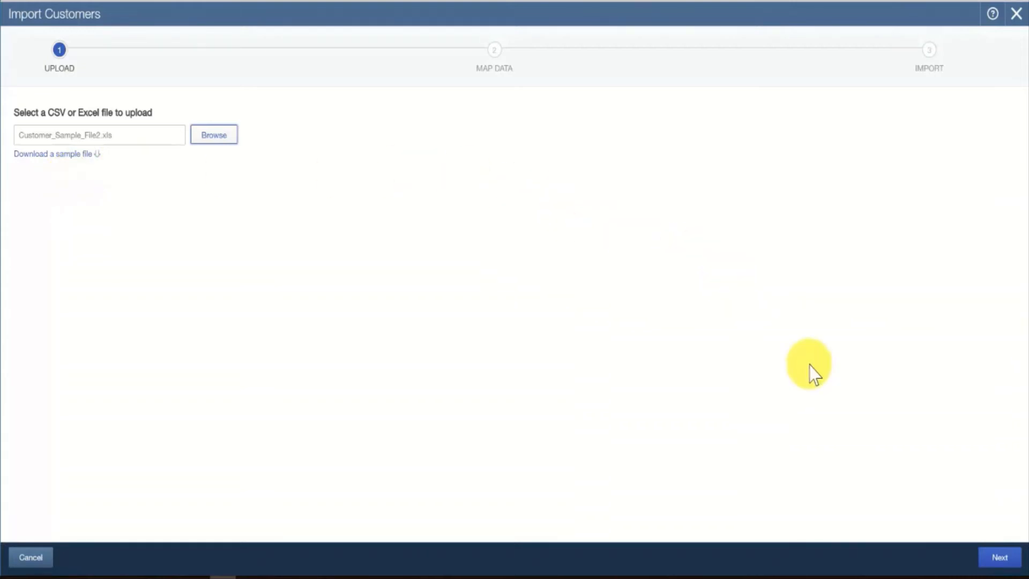
- Continue the import to field mapping, matching Name to the Customer Name column and keeping Company at No Match
click(1009, 563)
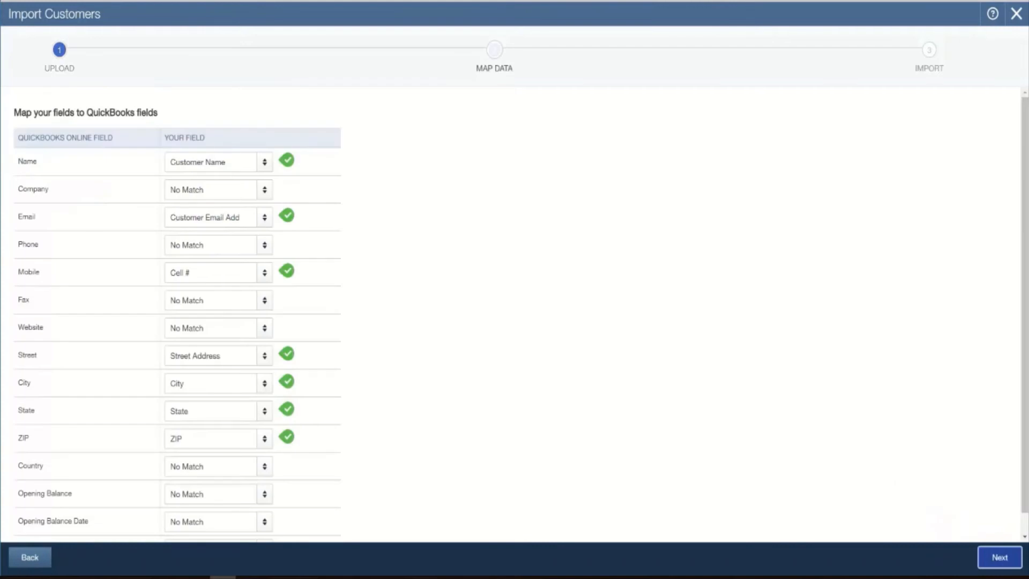
click(1010, 564)
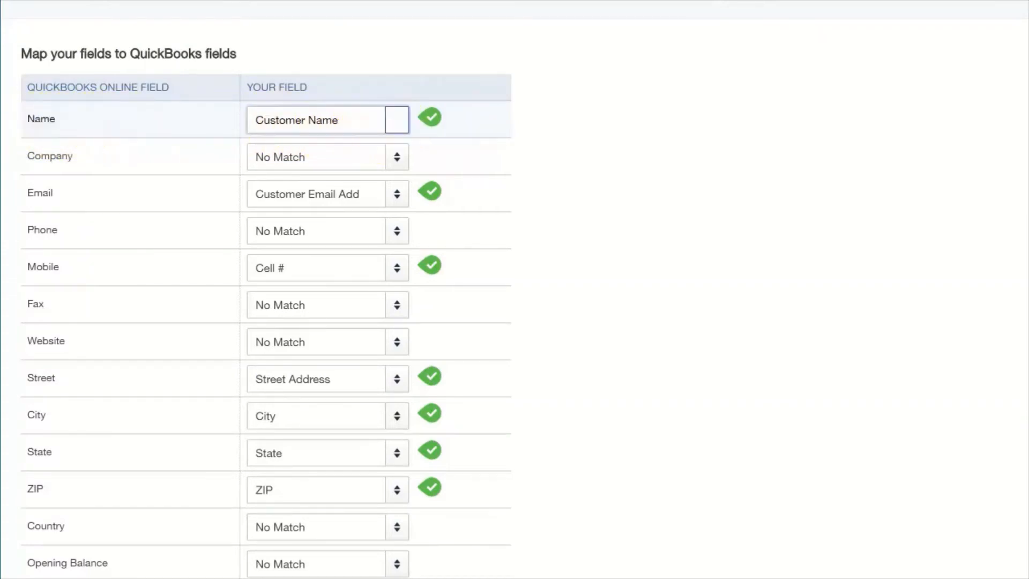
click(397, 121)
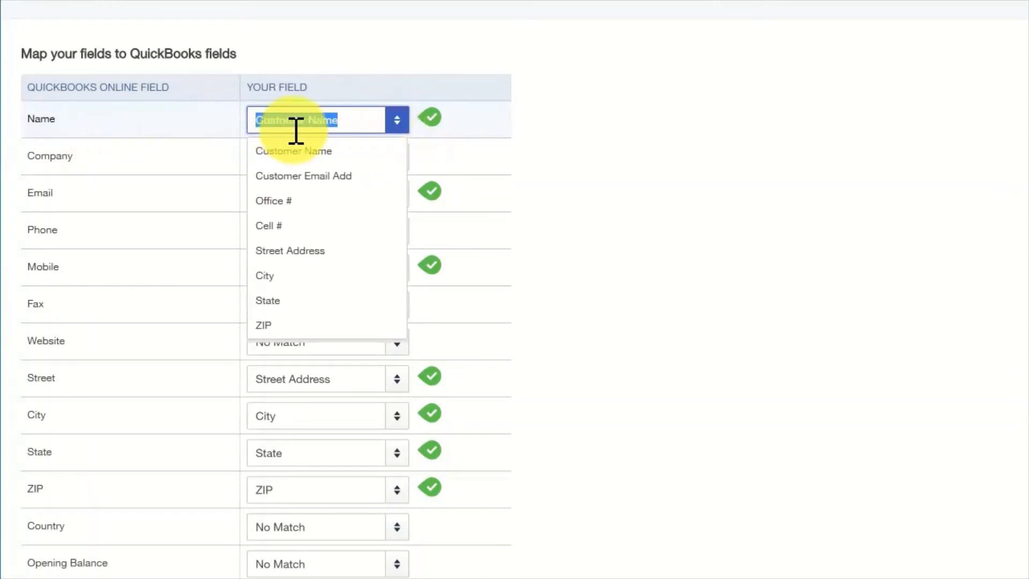
click(298, 152)
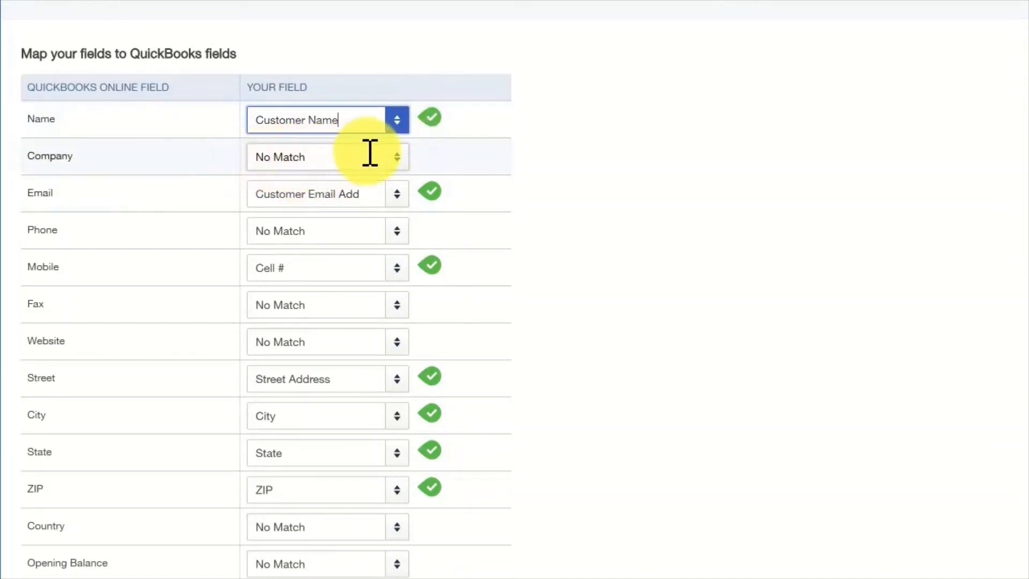
click(398, 156)
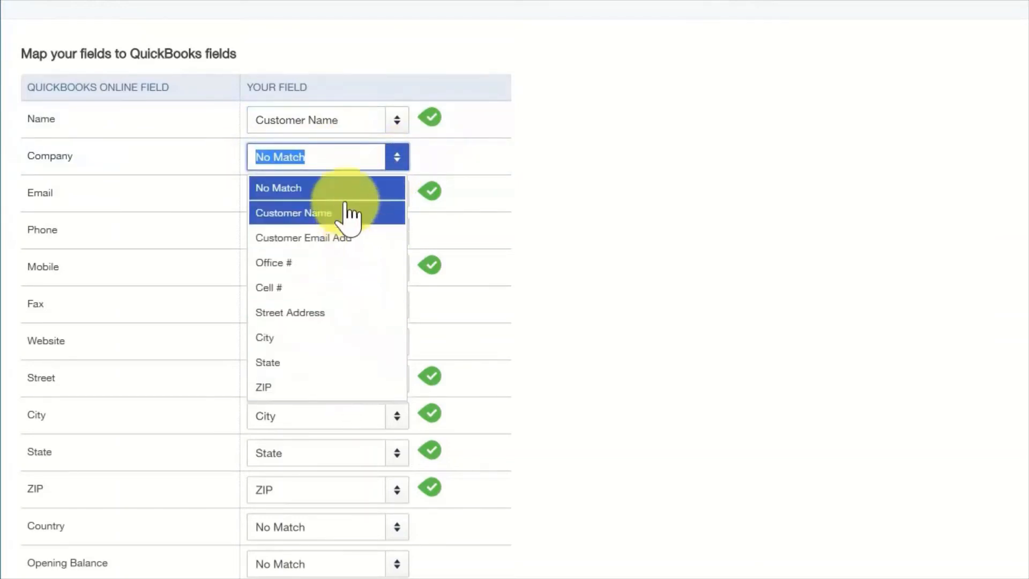
click(298, 189)
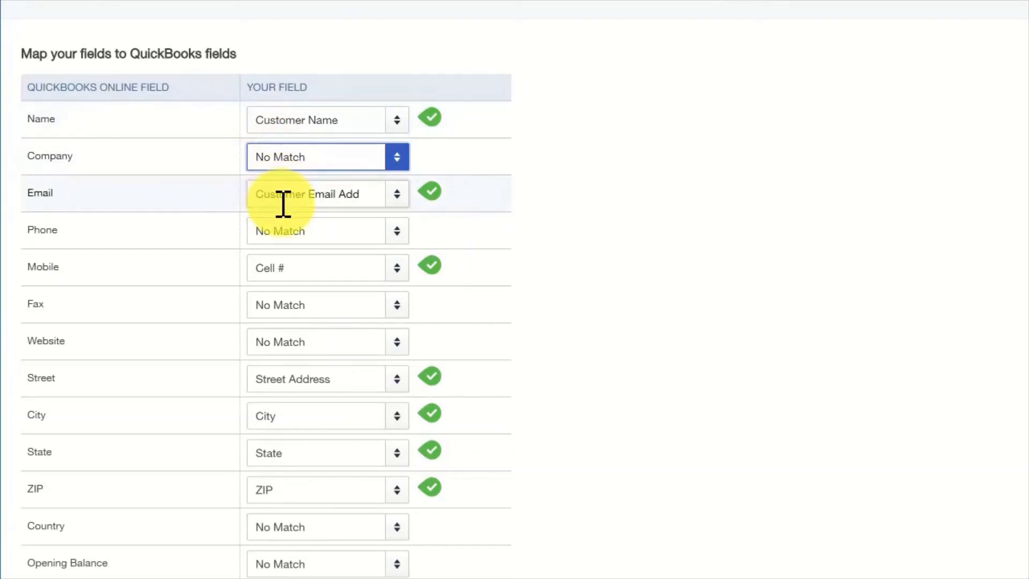
drag(306, 157, 256, 157)
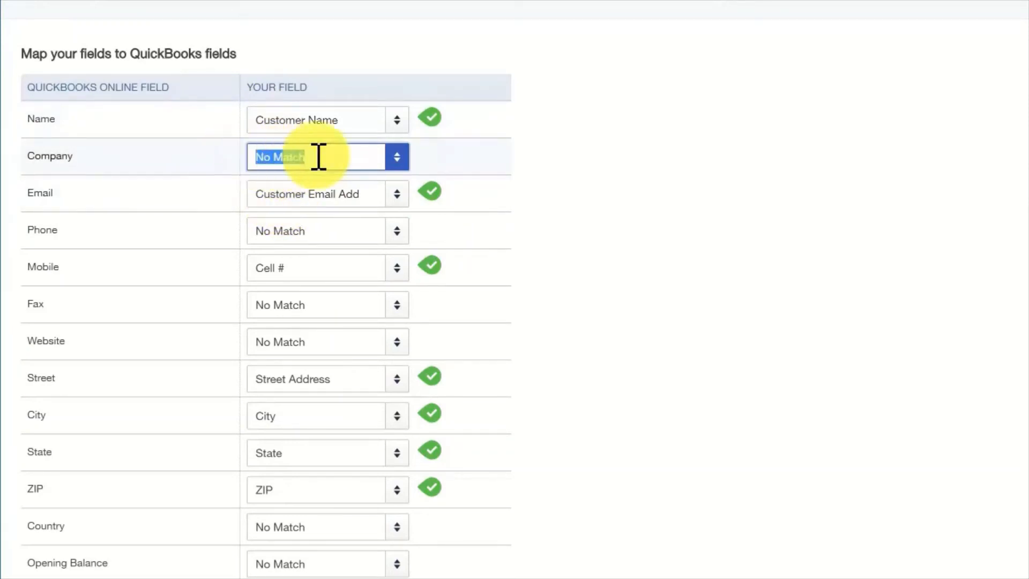
key(BackSpace)
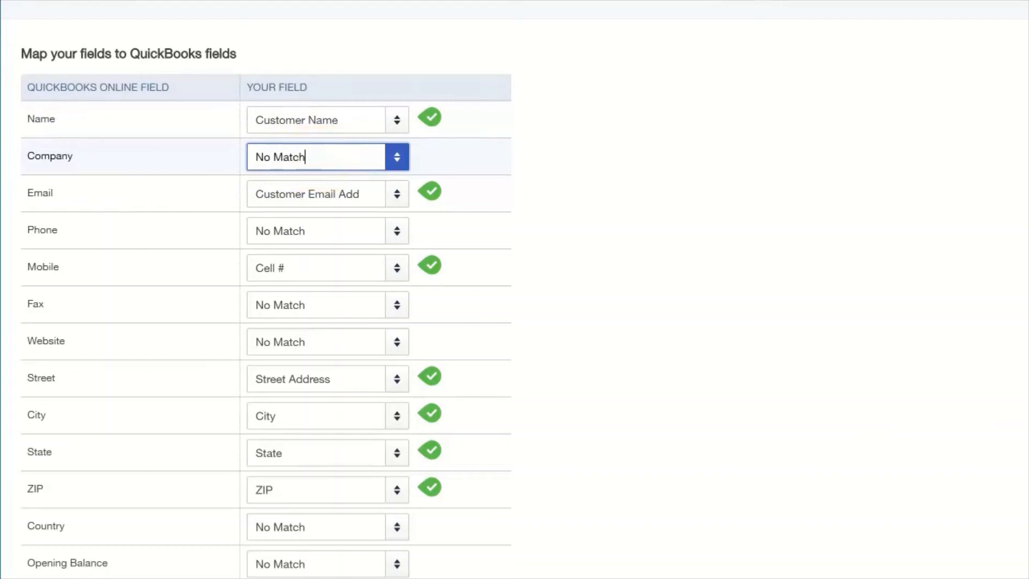
- Review the column choices for Email, Phone, Mobile, Fax and Website, keeping Phone and Fax at No Match
click(370, 197)
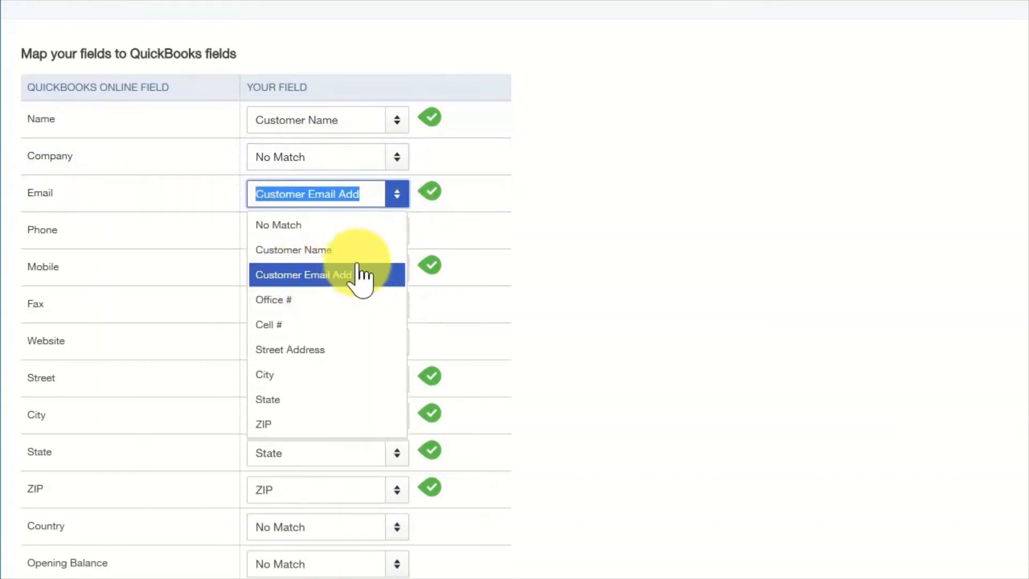
click(368, 194)
click(377, 206)
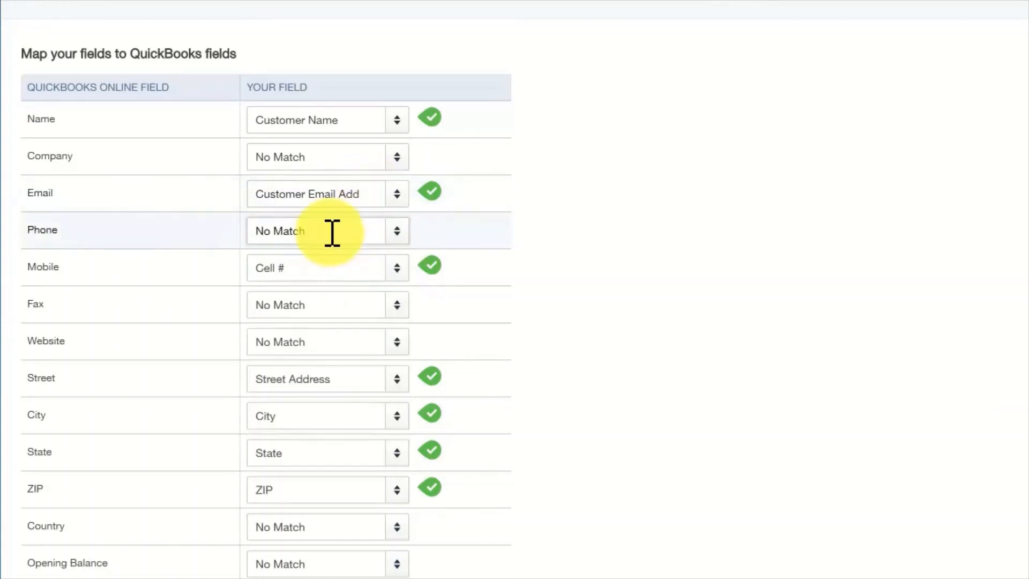
click(396, 231)
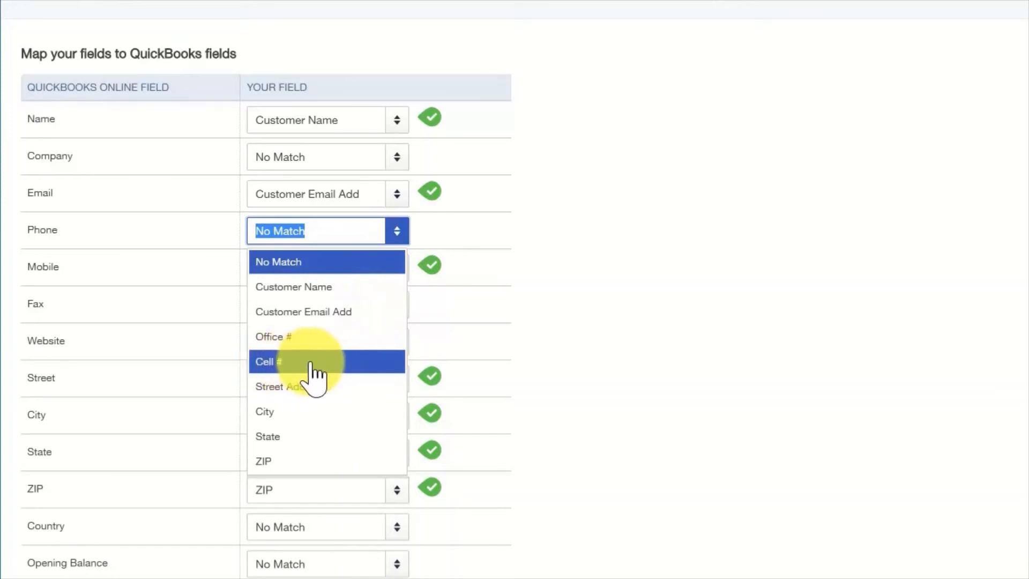
click(303, 232)
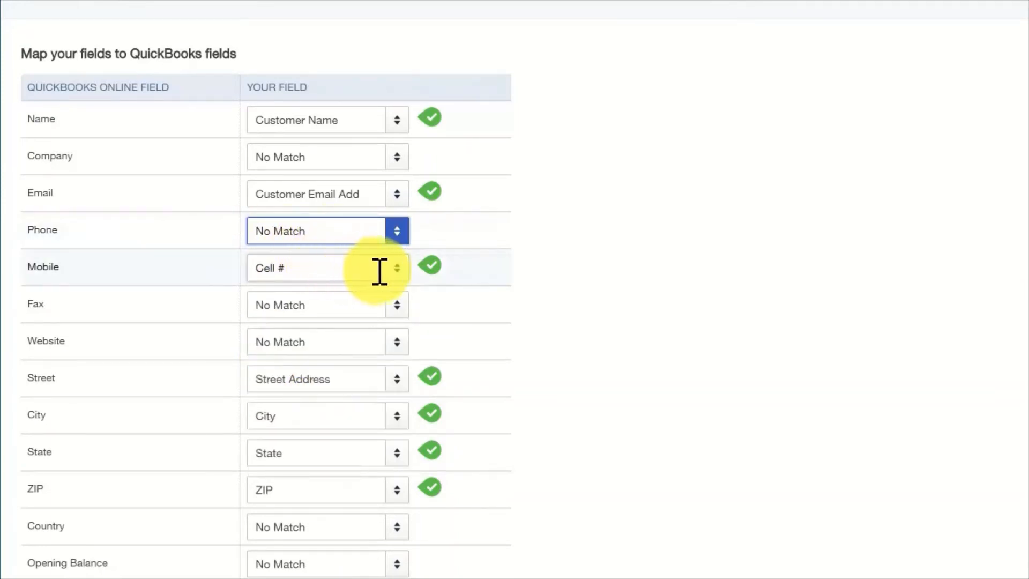
click(276, 268)
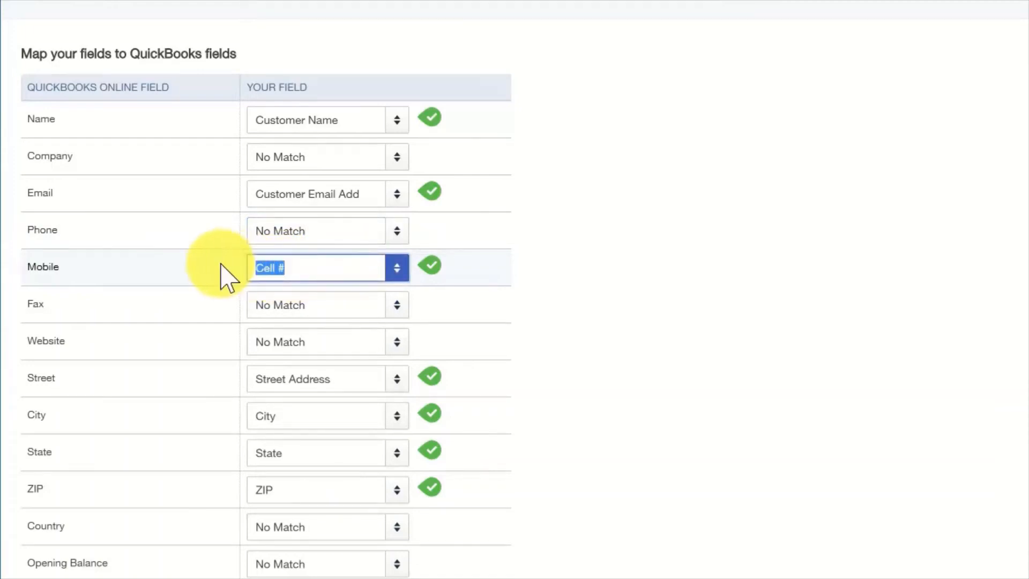
click(60, 267)
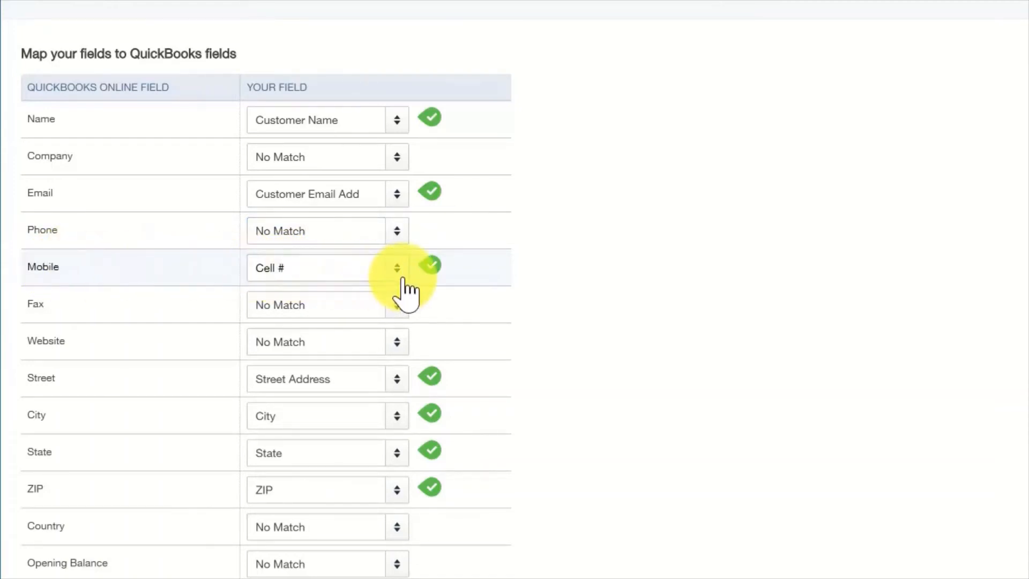
click(395, 307)
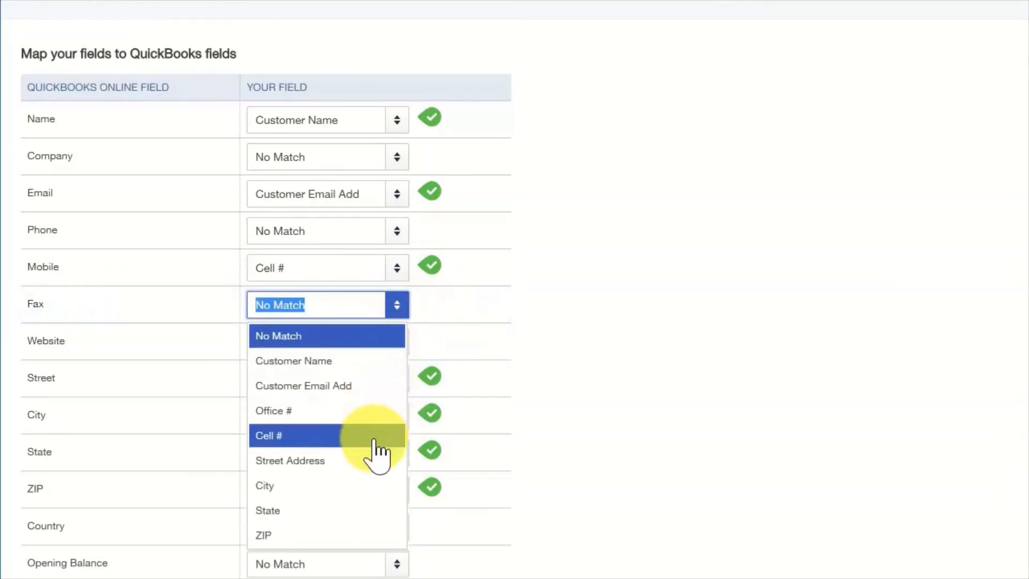
click(344, 336)
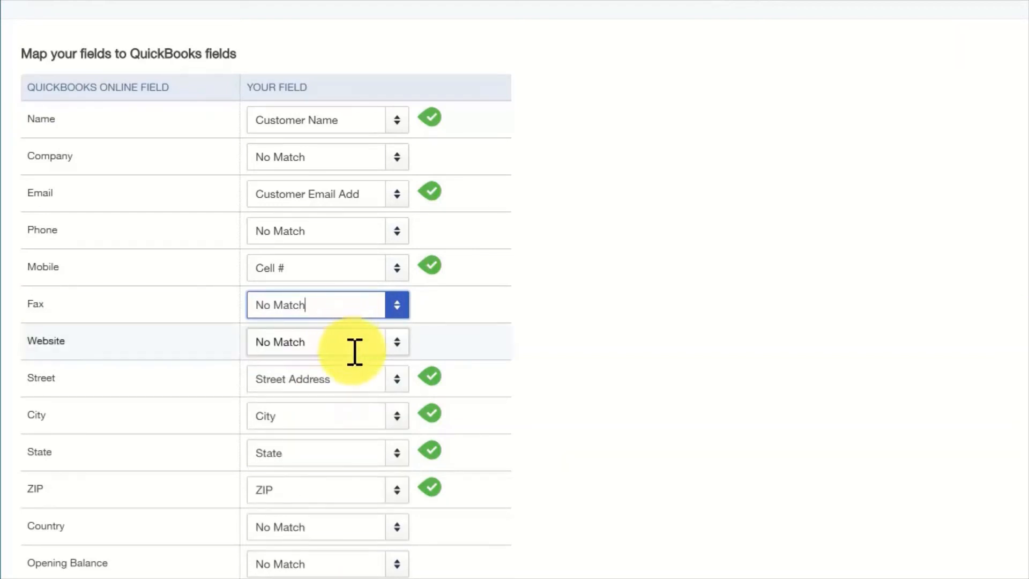
key(Tab)
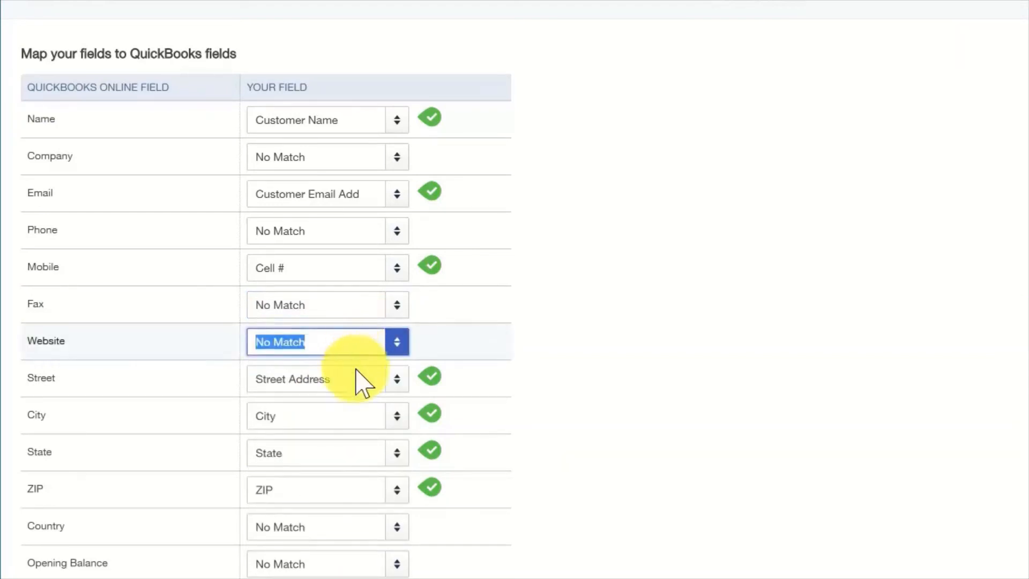
- Check the columns matched to the Street, City, State and ZIP fields, and recheck the Name mapping
scroll(356, 382, down, 1)
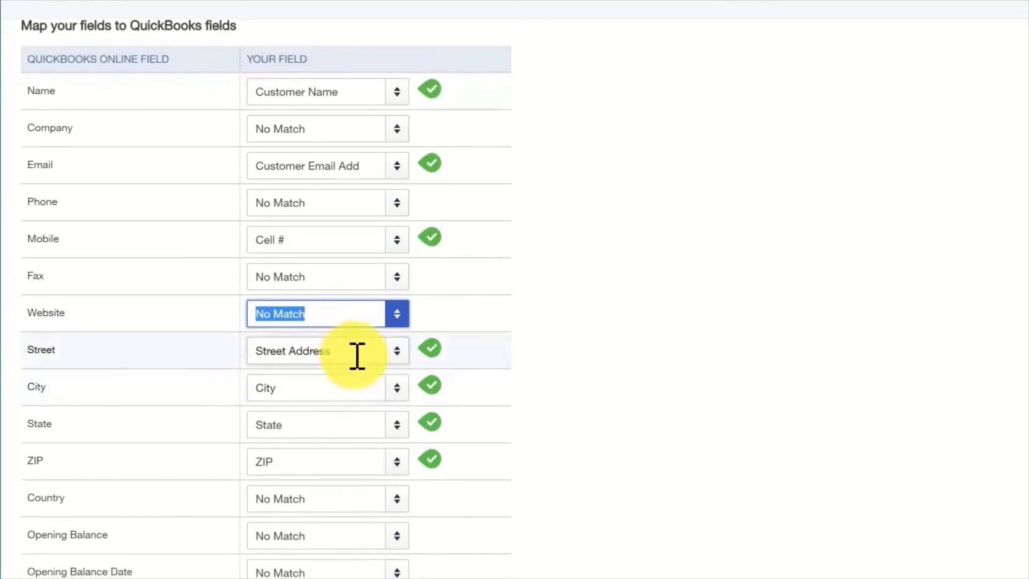
click(399, 358)
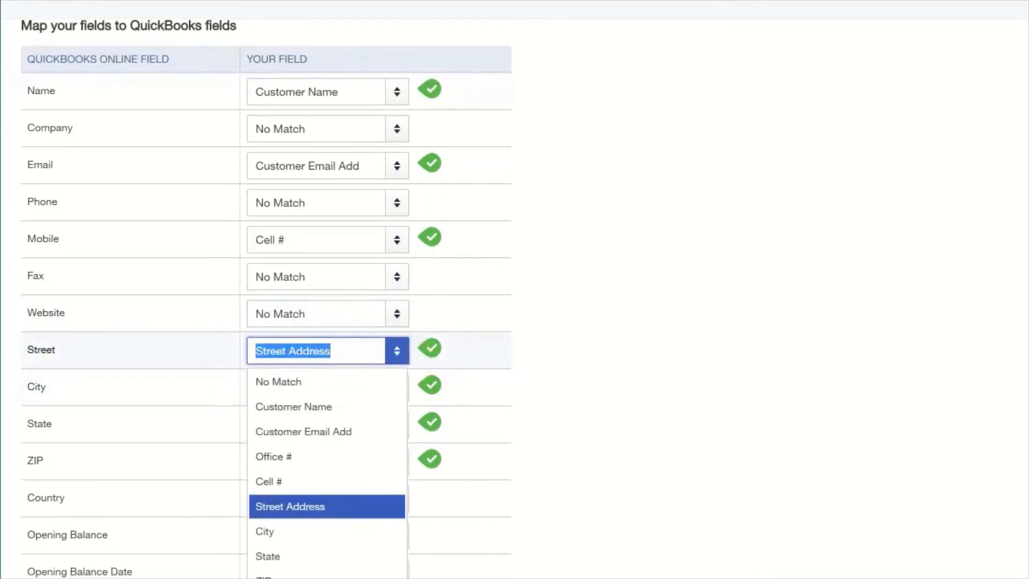
click(397, 354)
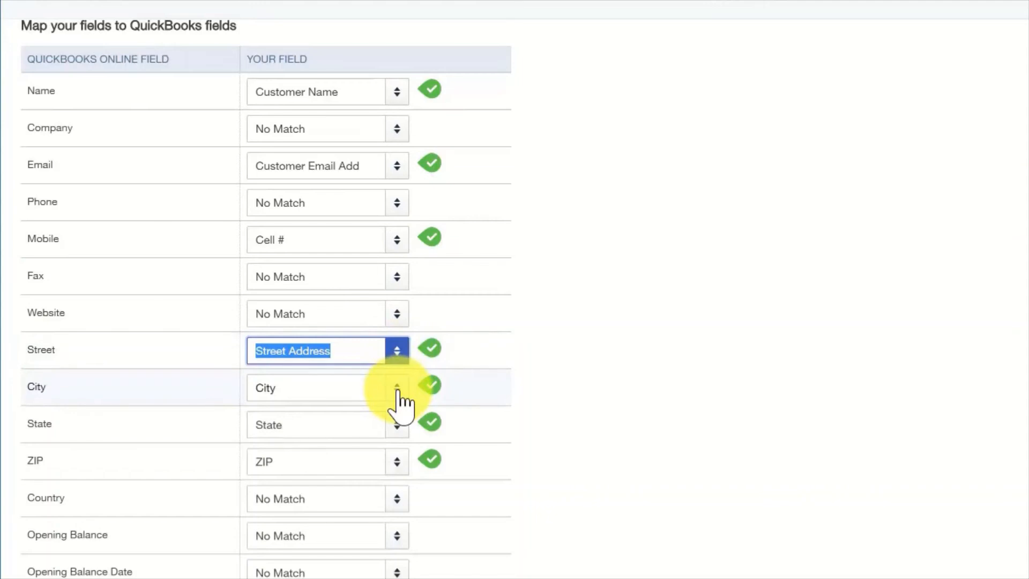
click(397, 389)
click(397, 389)
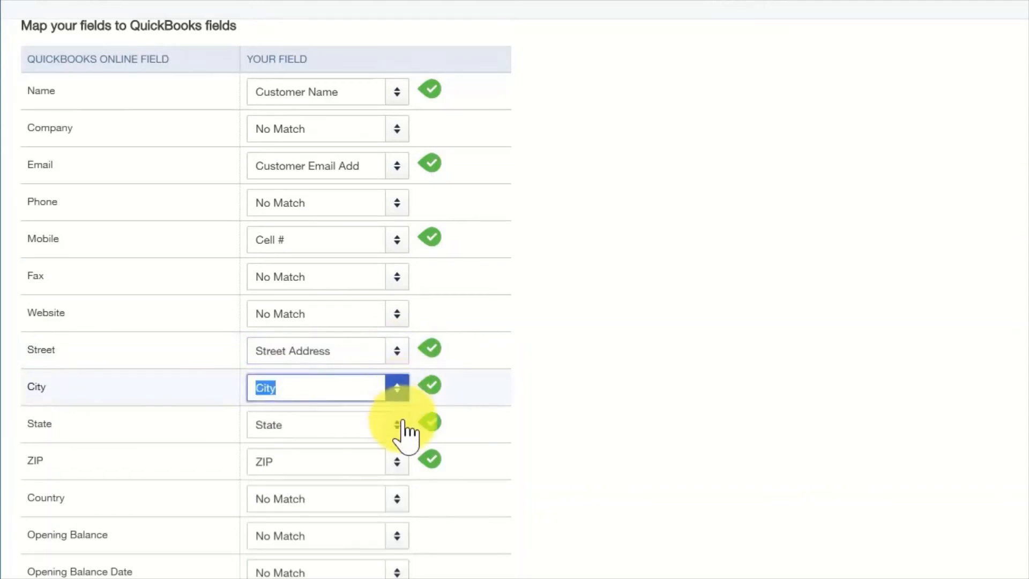
click(397, 433)
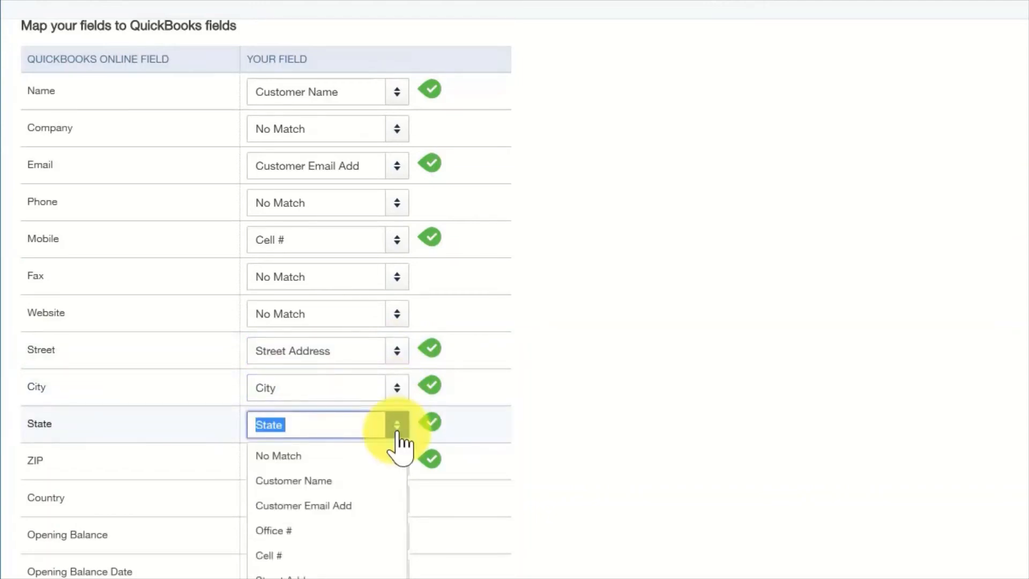
click(398, 433)
click(397, 462)
click(397, 461)
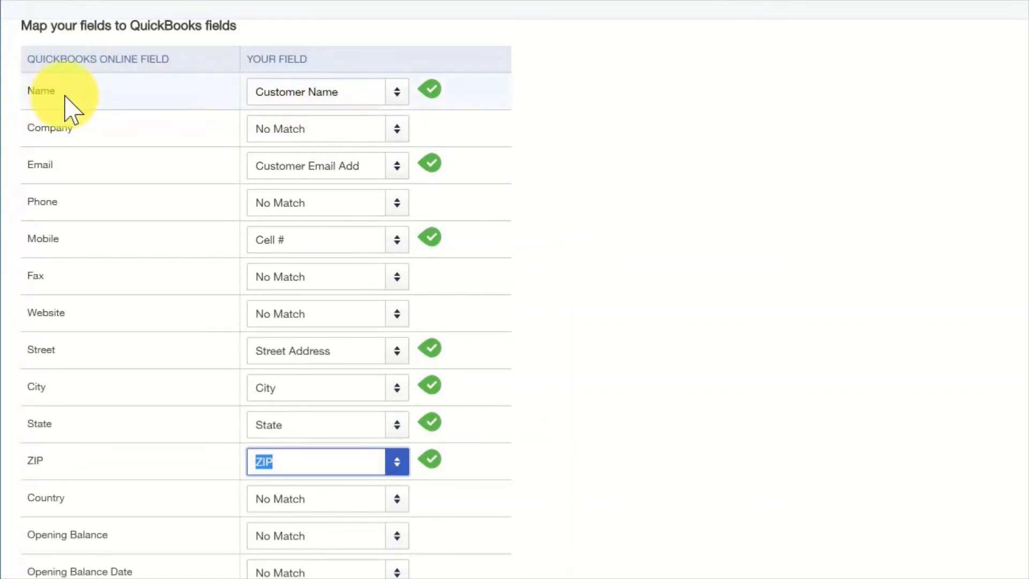
click(352, 92)
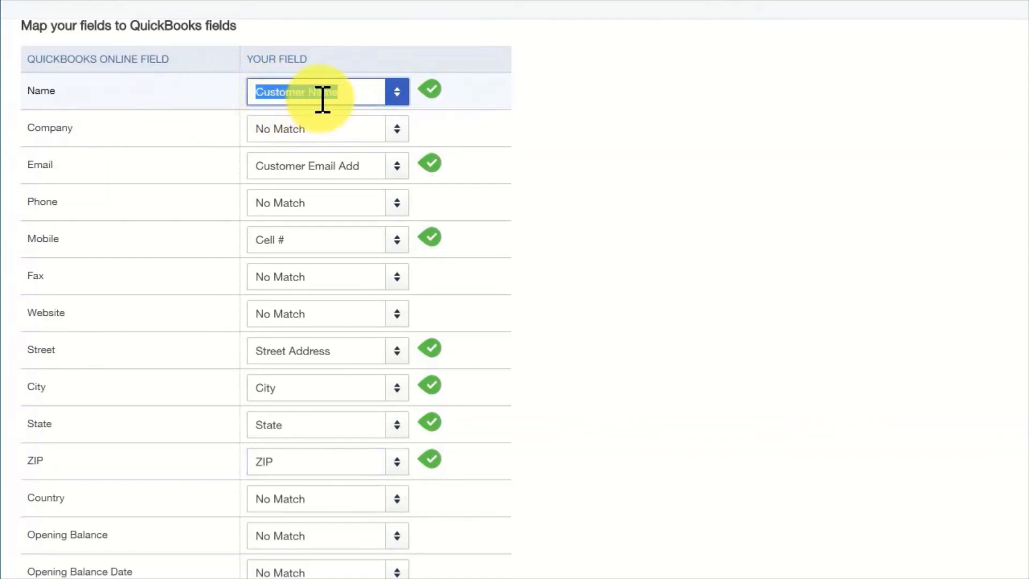
click(97, 99)
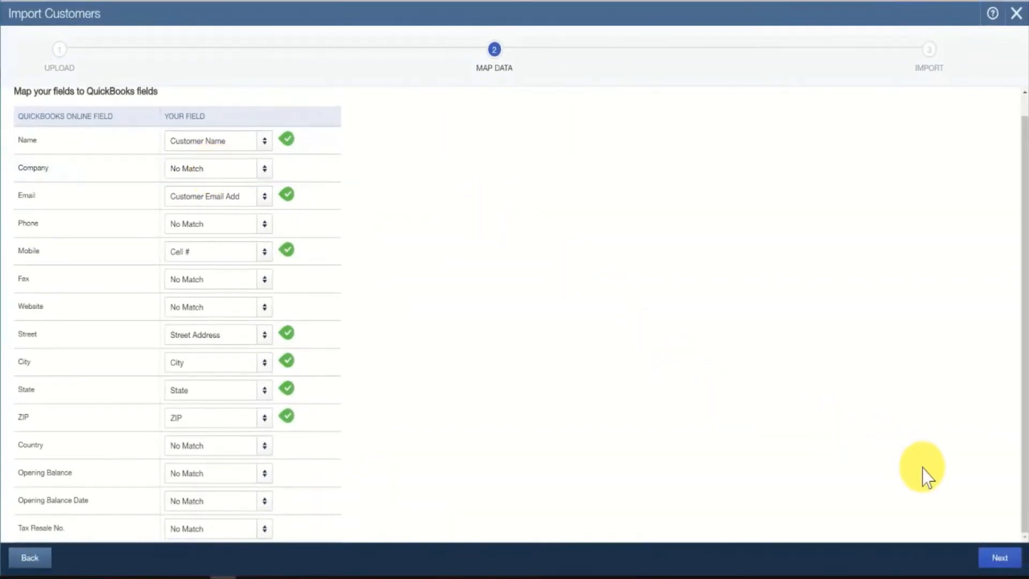
- Accept the field mapping and import the customer records, excluding the sample-data note row
click(994, 548)
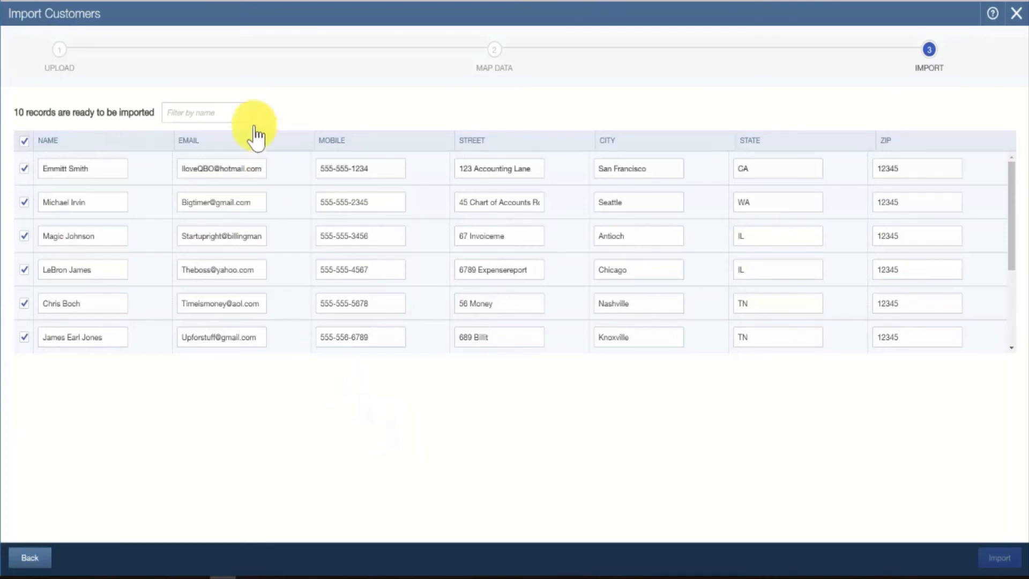
mouse_move(15, 112)
mouse_down()
mouse_move(88, 111)
mouse_move(10, 115)
mouse_up()
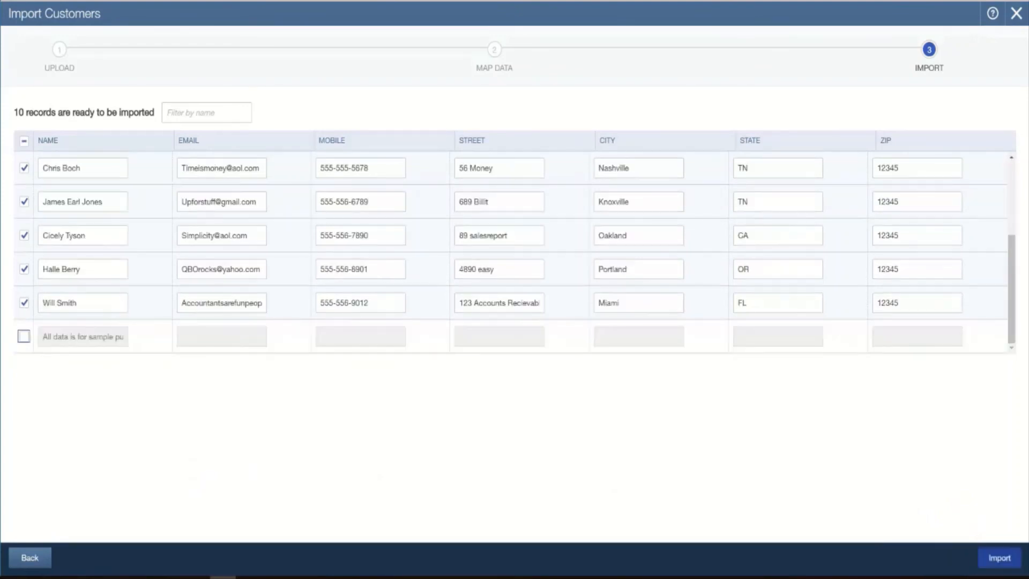
click(999, 559)
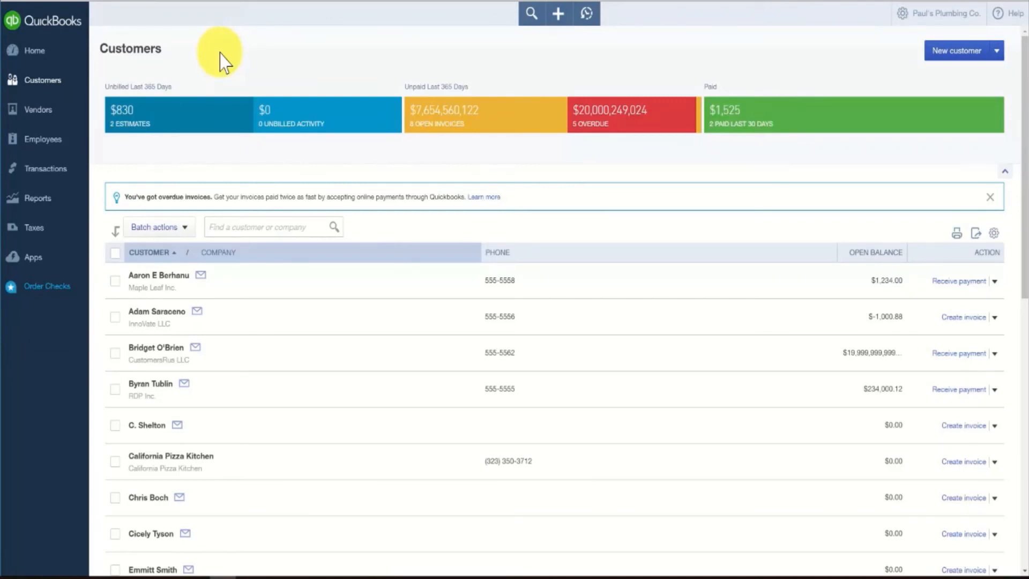
- Open the first customer in the list and view the record's editable contact and billing address details
drag(99, 50, 167, 54)
click(183, 53)
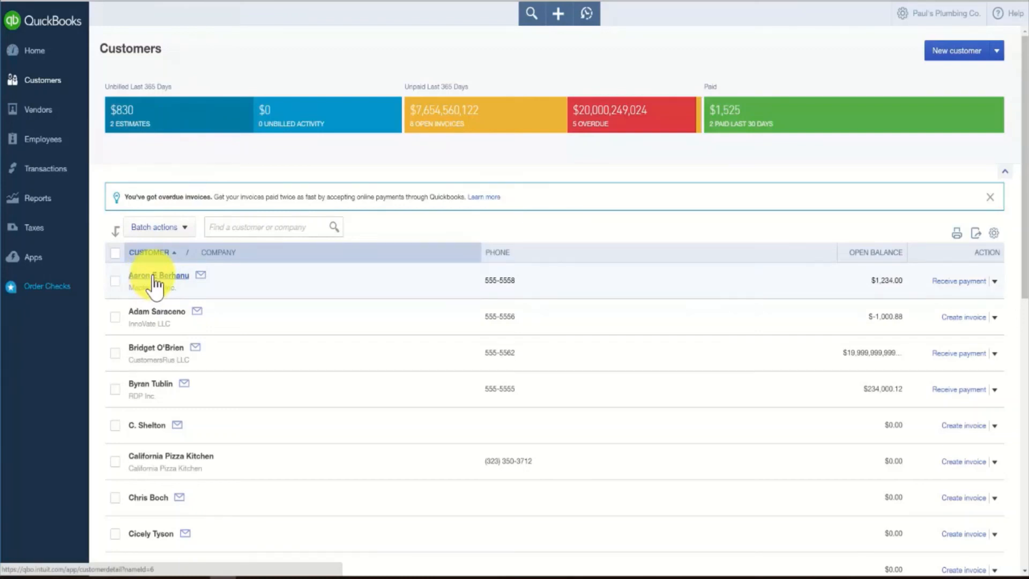
click(155, 276)
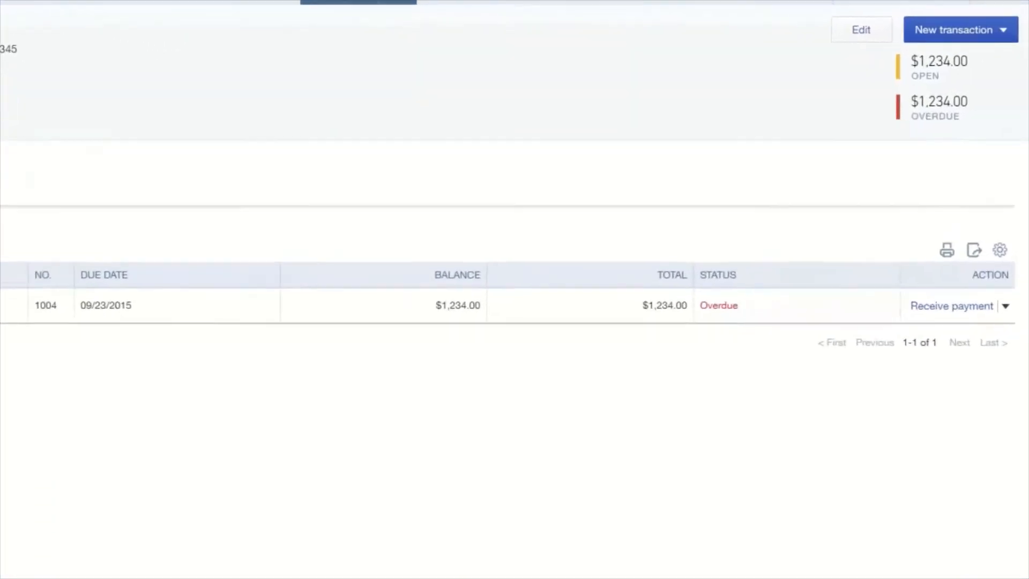
click(853, 29)
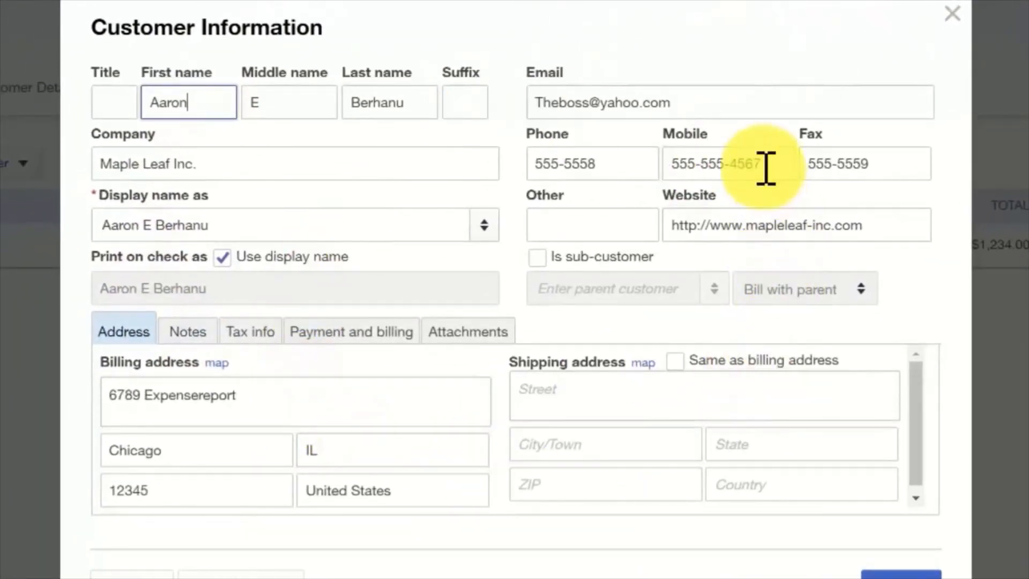
triple_click(730, 111)
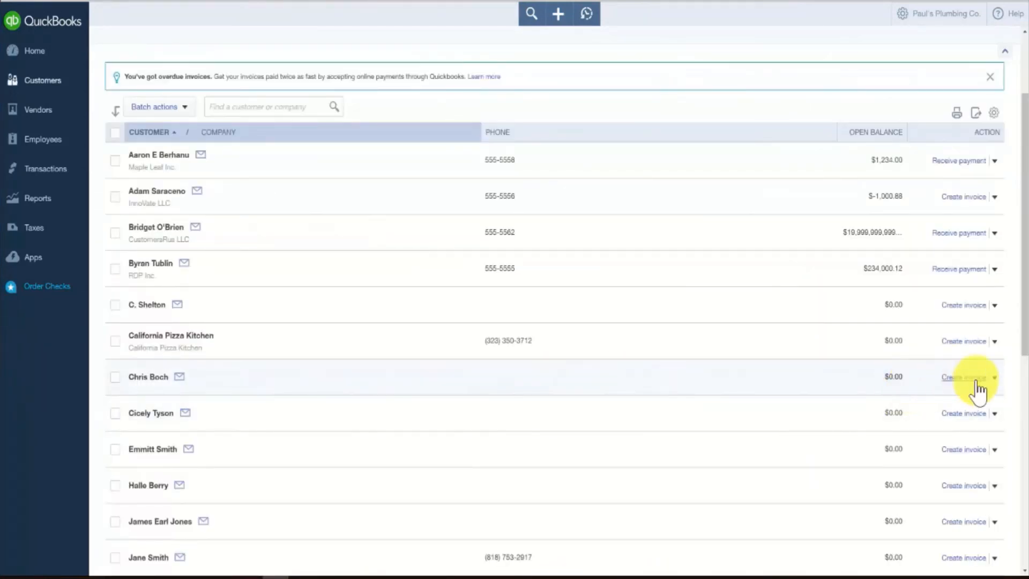
- Make the customer listed directly below California Pizza Kitchen inactive
click(994, 377)
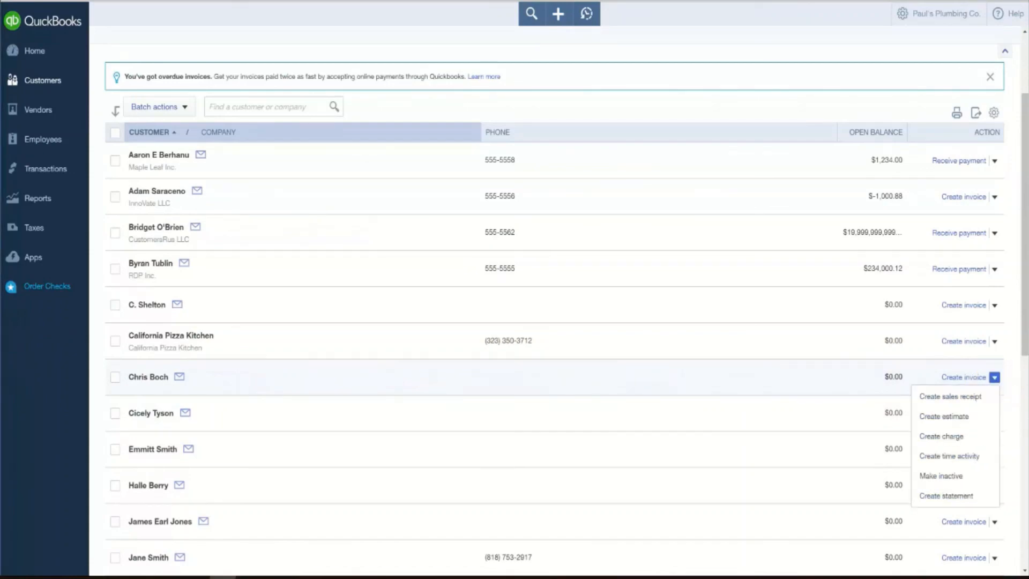
click(955, 456)
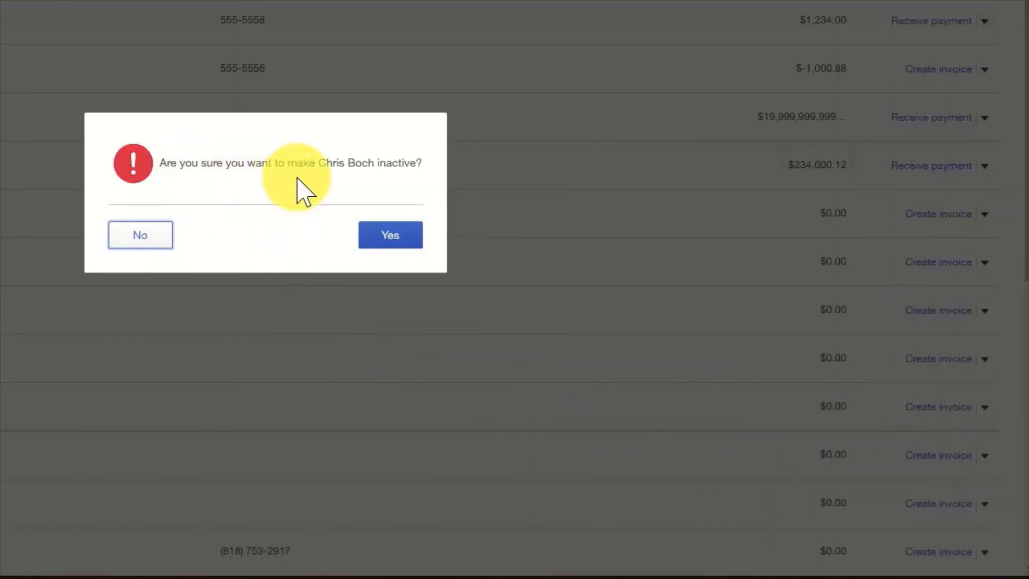
click(395, 240)
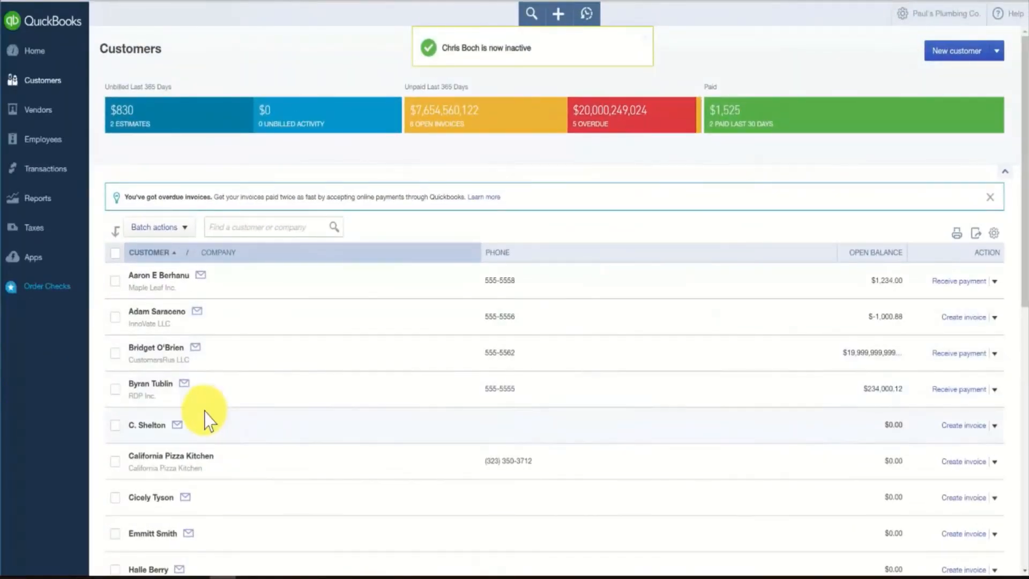
scroll(206, 418, down, 3)
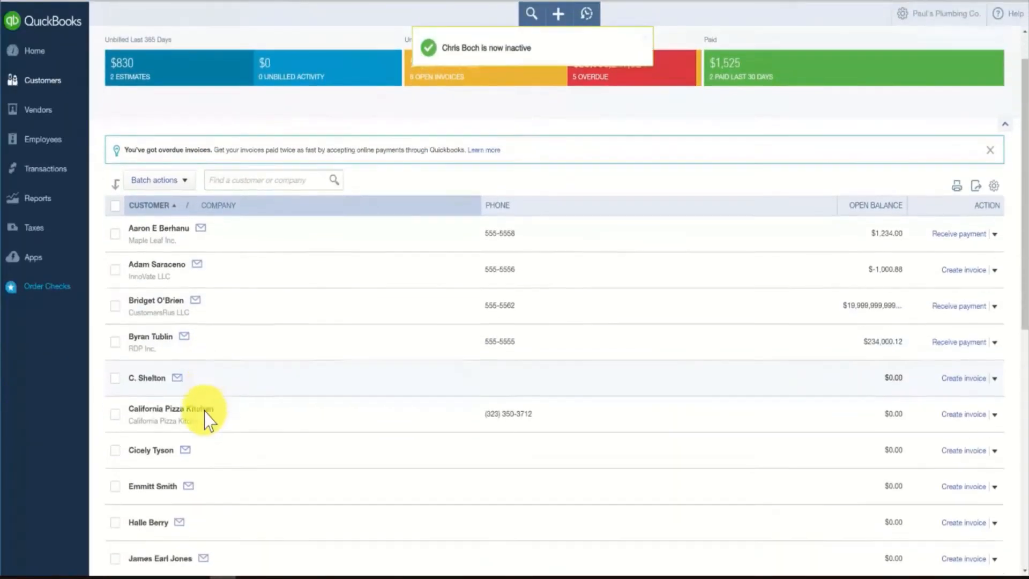